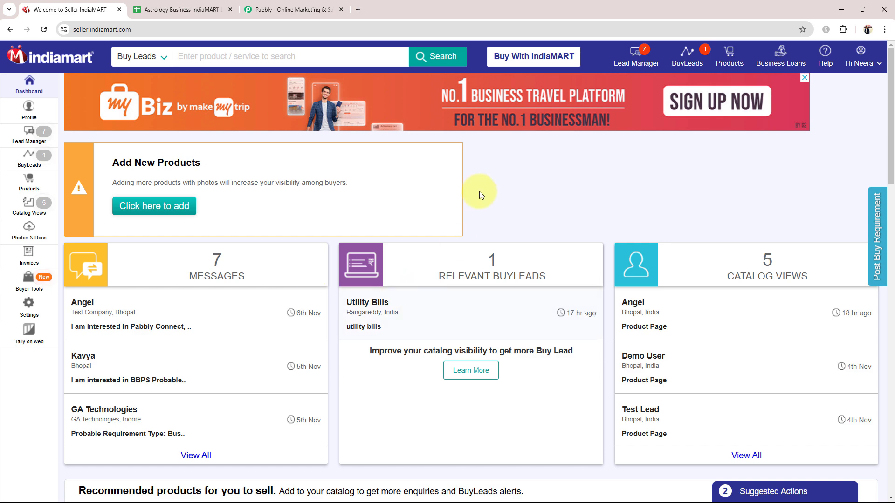
Reach the Pabbly Connect dashboard from the Pabbly homepage, dismissing the Diwali popup and signing in.
click(289, 9)
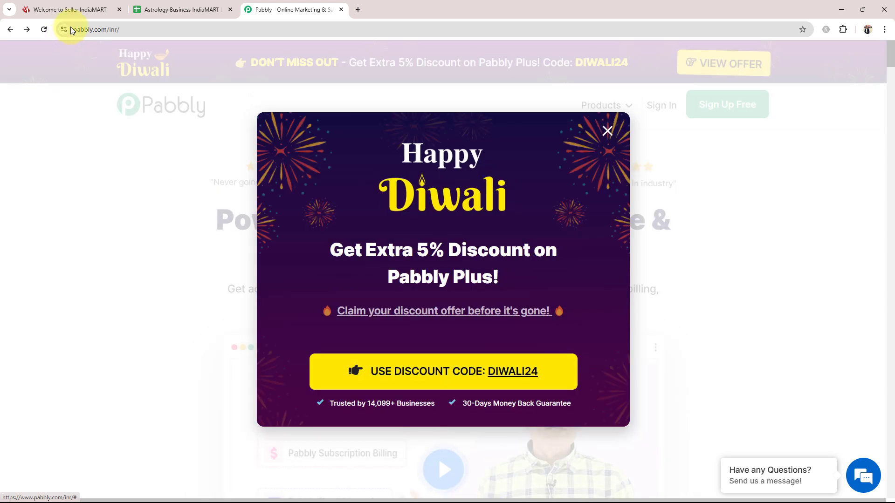
click(608, 132)
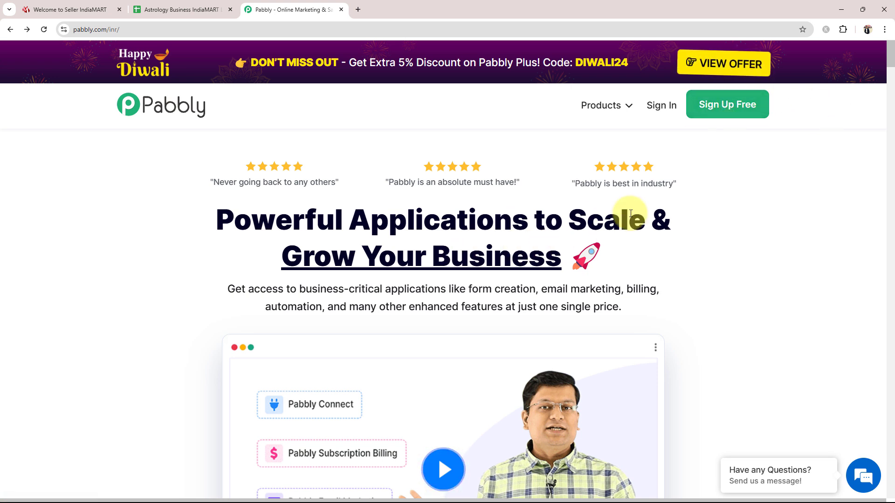
click(663, 94)
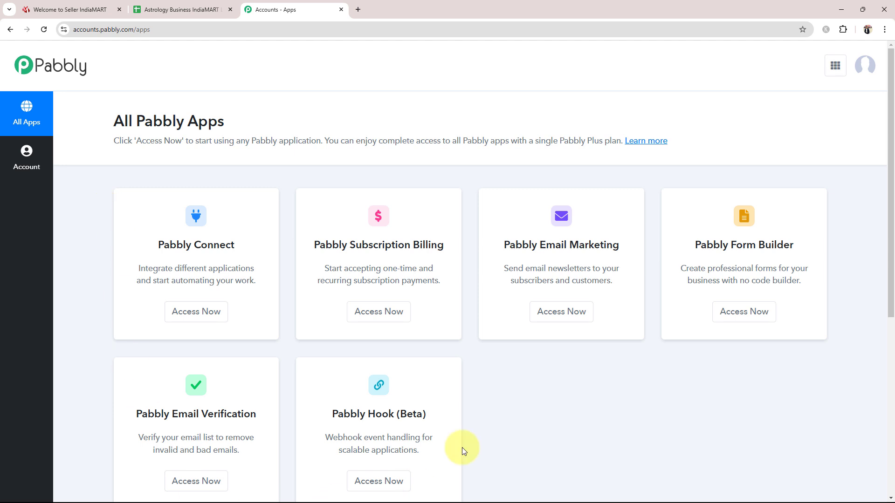
click(192, 308)
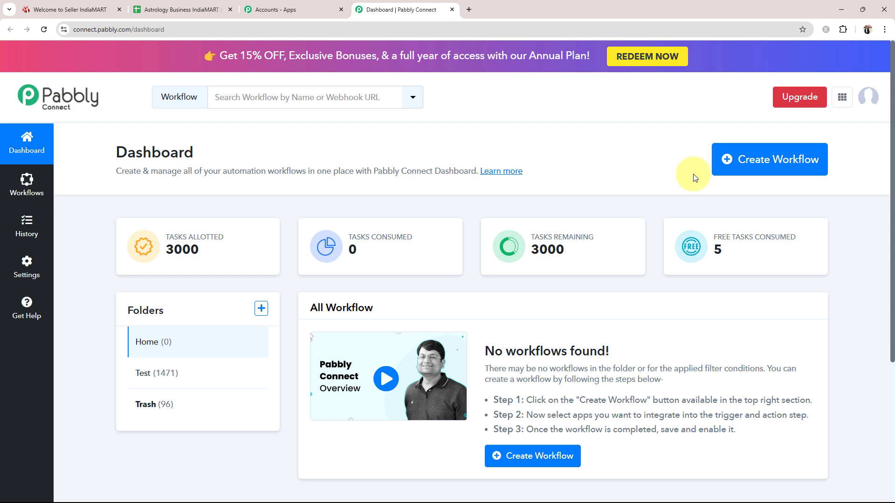
Create the workflow 'Add IndiaMART Leads to Google Sheets for Astrology Business' in the Home folder.
click(774, 156)
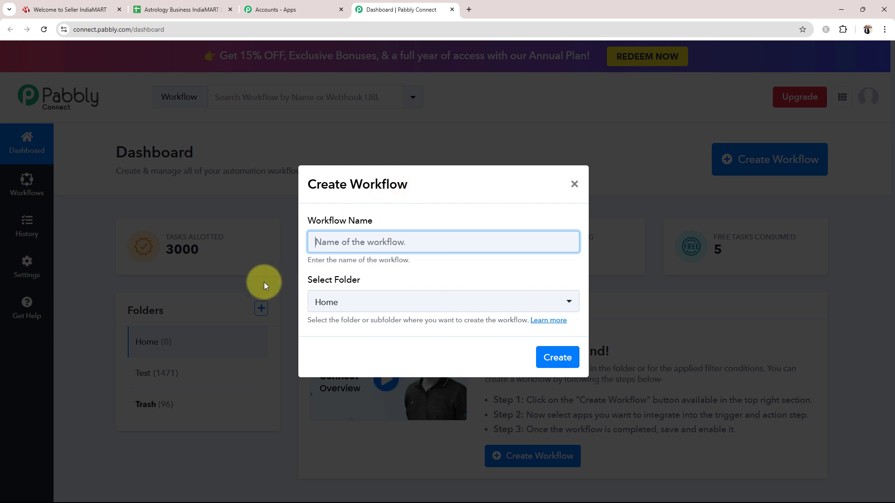
text(Add IndiaMART Leads to Google Sheets for Astrology Business)
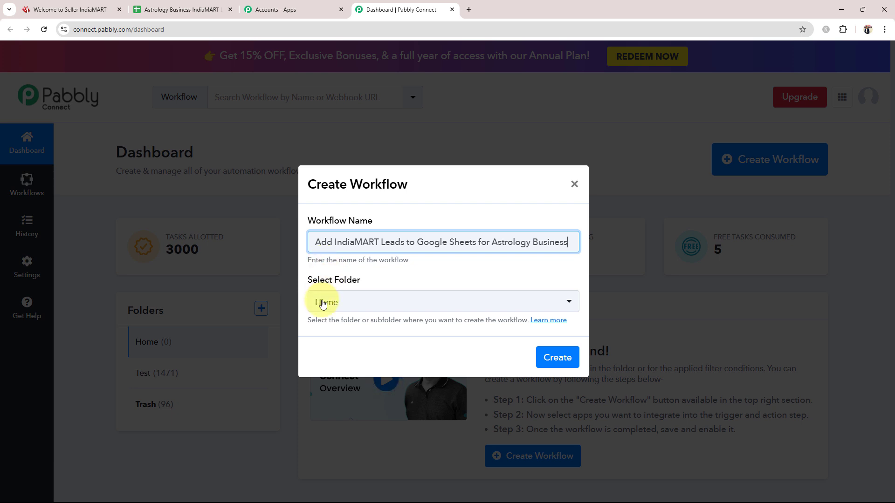
click(340, 310)
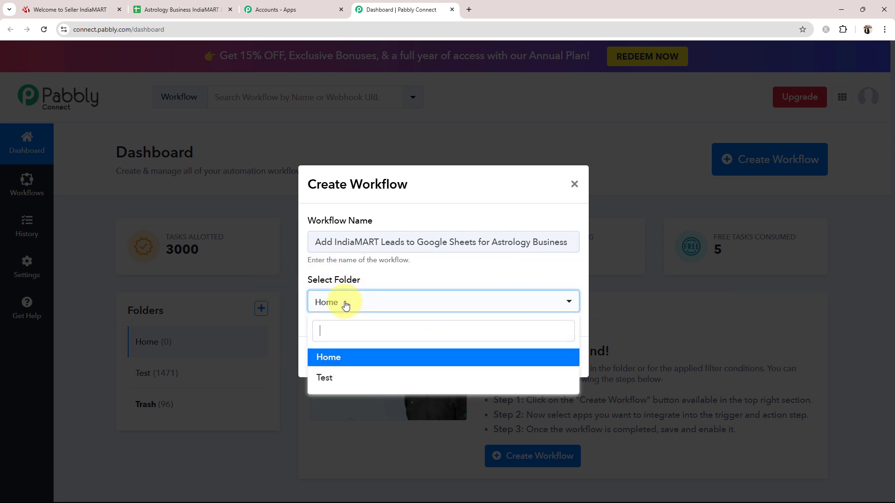
click(343, 360)
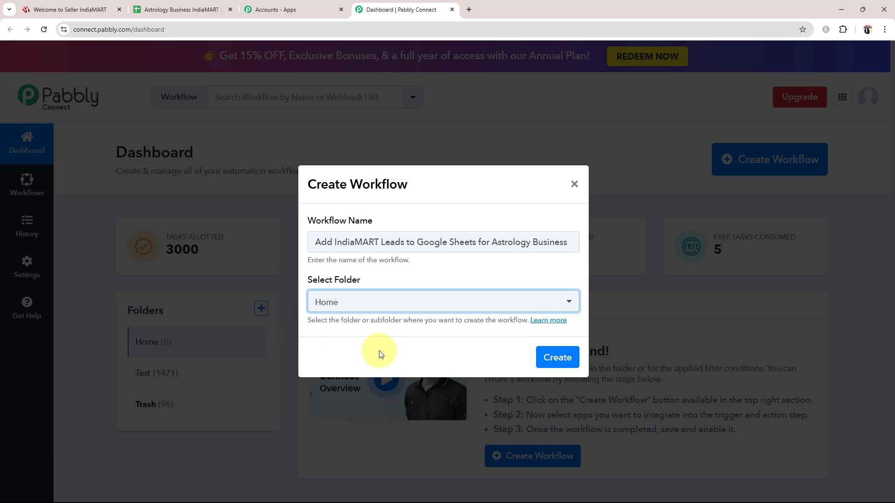
click(556, 358)
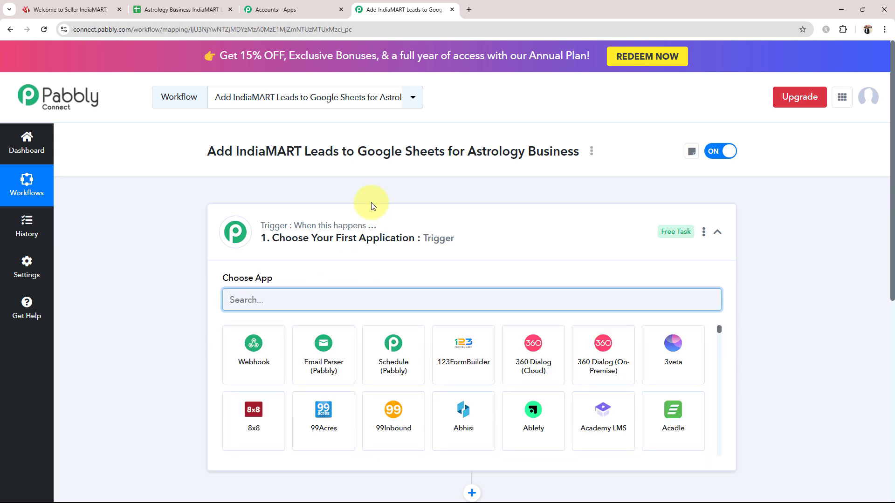
Collapse the trigger step's Choose App panel so both empty steps show together.
click(357, 224)
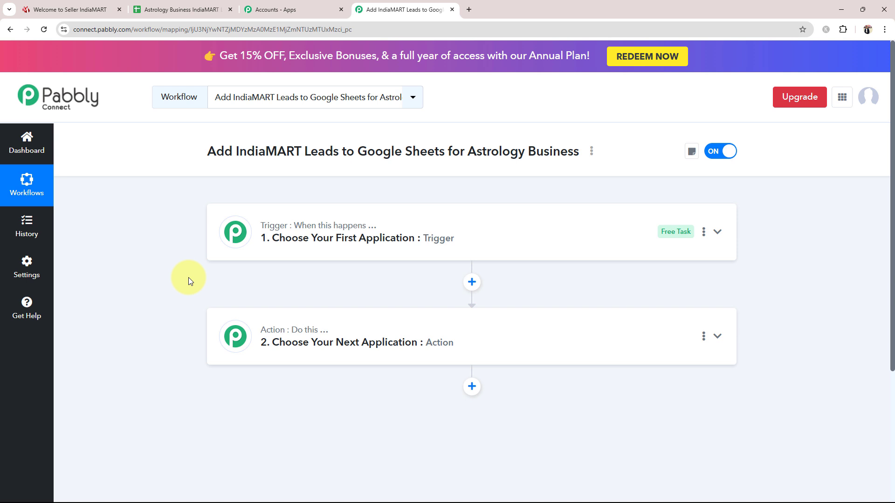
click(70, 10)
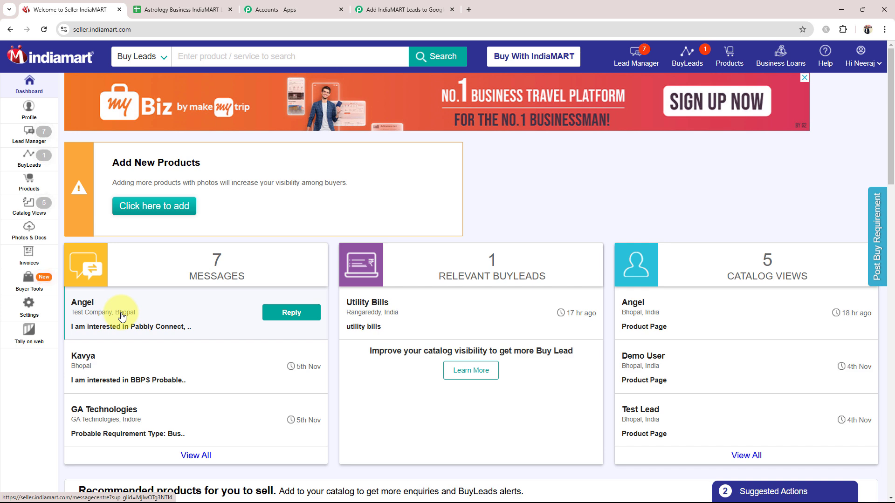
click(189, 9)
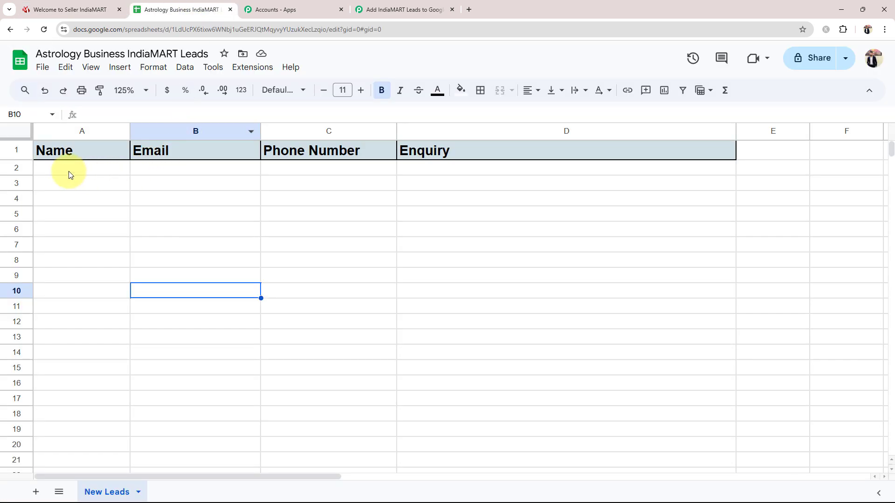
click(467, 278)
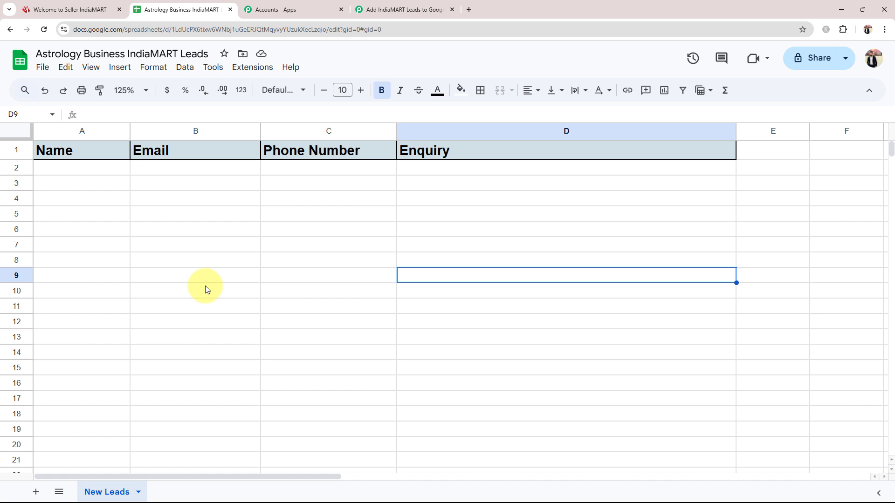
click(87, 230)
click(159, 235)
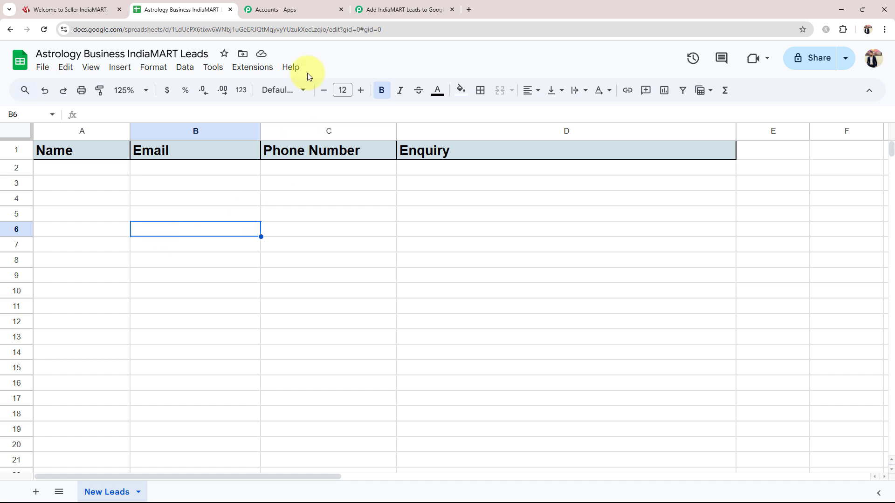
click(404, 6)
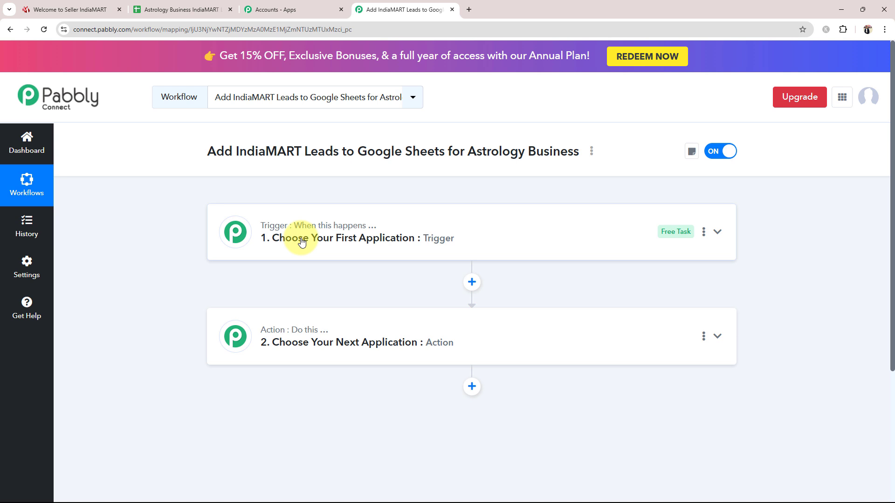
Set the trigger step to the IndiaMART app with the New Leads trigger event.
click(301, 241)
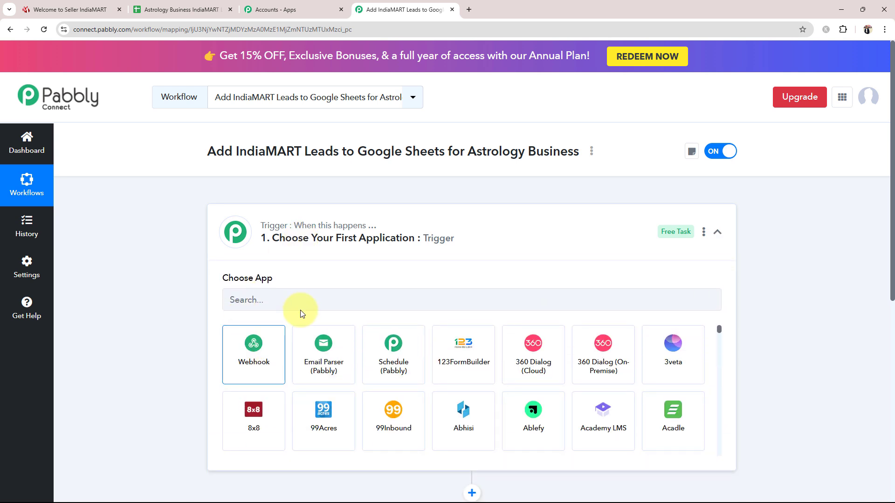
click(299, 304)
text(Id)
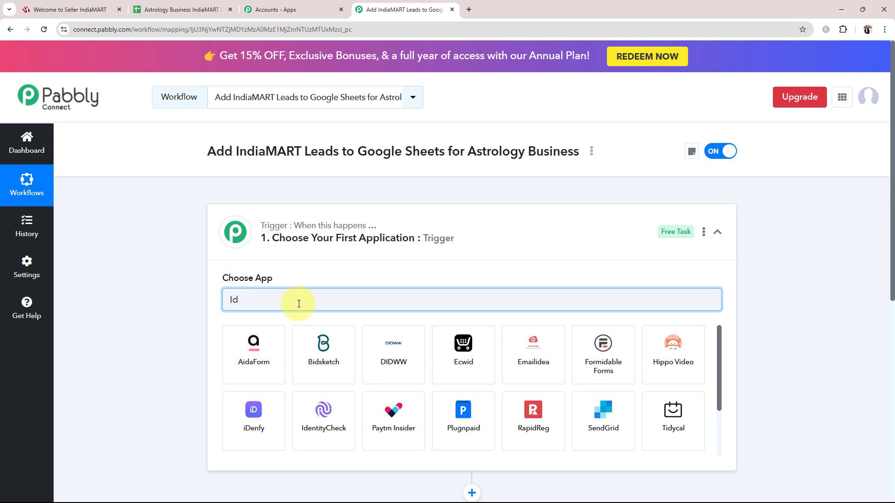
key(BackSpace)
text(mdia)
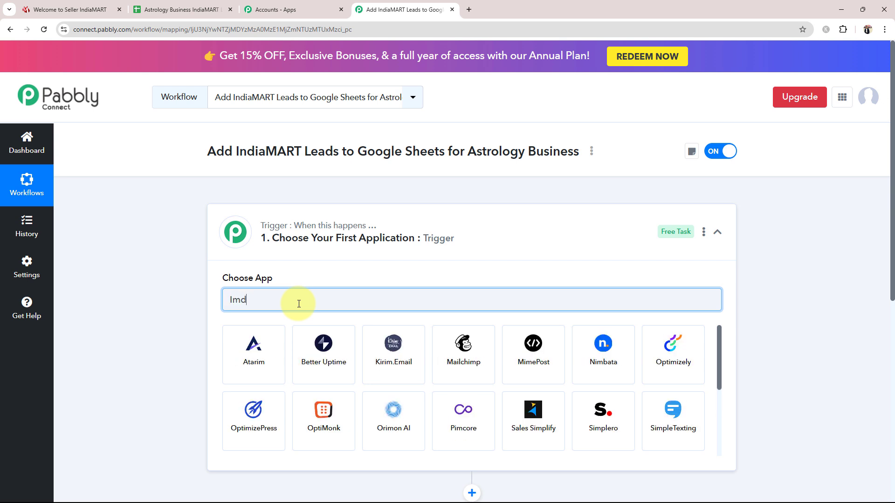
key(BackSpace)
key(BackSpace)
key(BackSpace)
key(BackSpace)
text(nd)
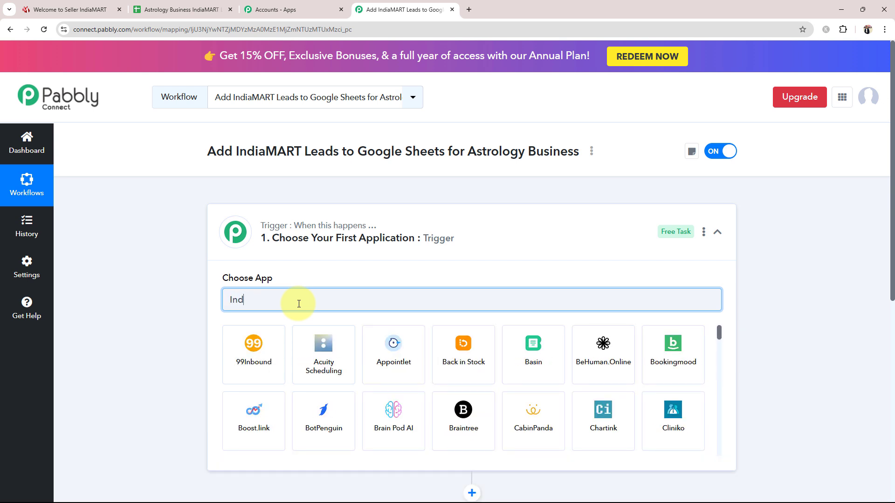
text(iaMART)
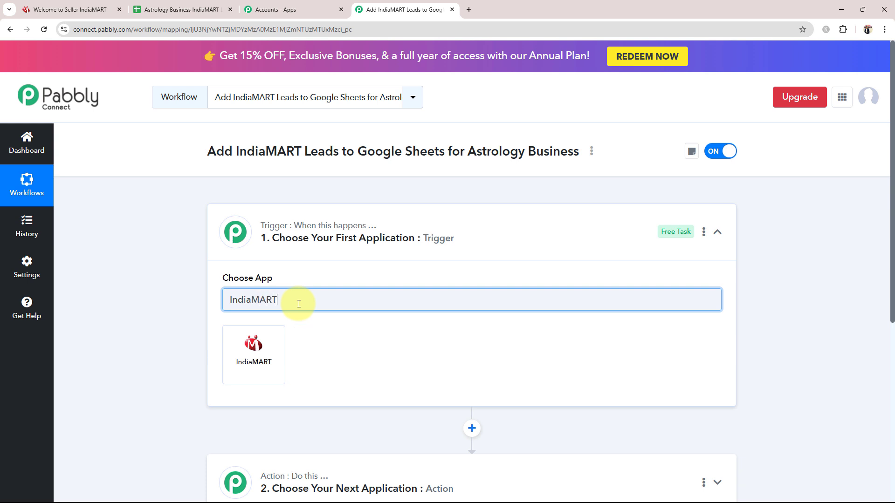
click(263, 353)
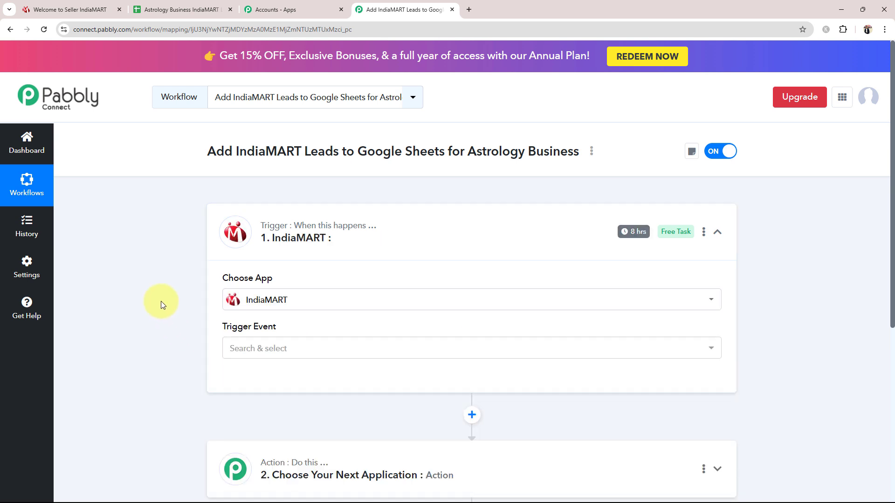
click(254, 348)
click(262, 413)
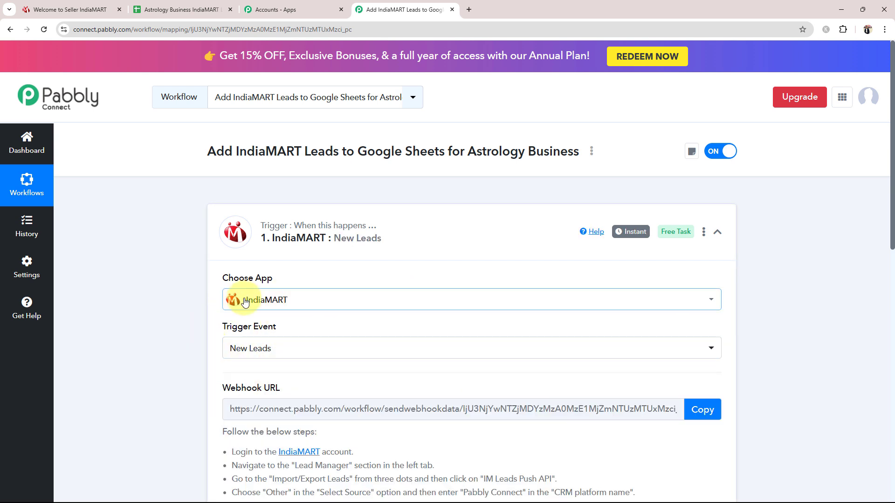
Set the action step to Google Sheets with the Add New Row event, then collapse it.
click(432, 226)
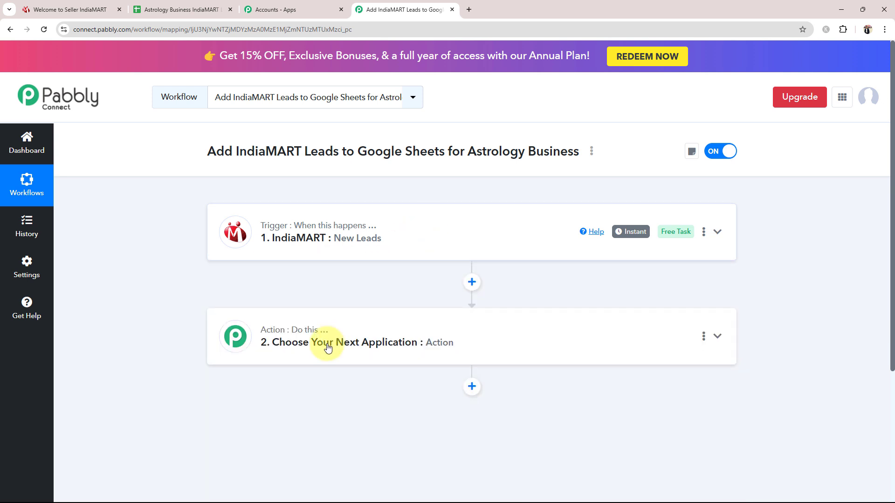
scroll(327, 347, down, 3)
click(274, 243)
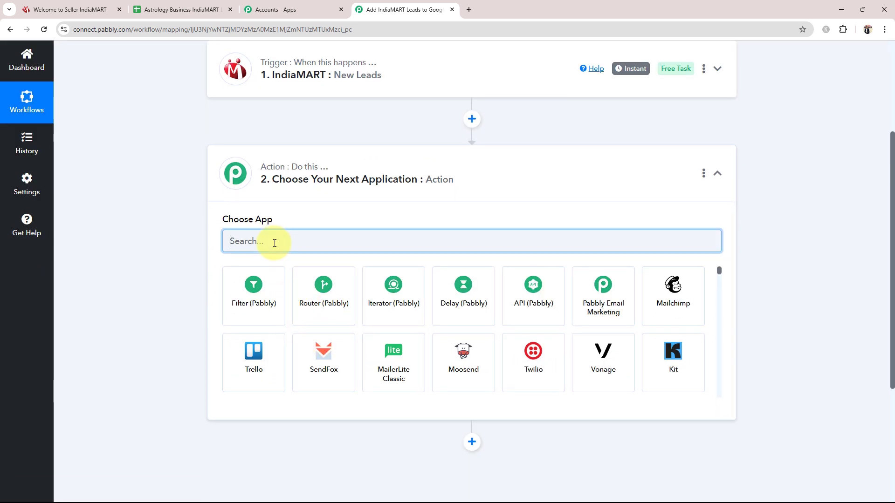
text(Go)
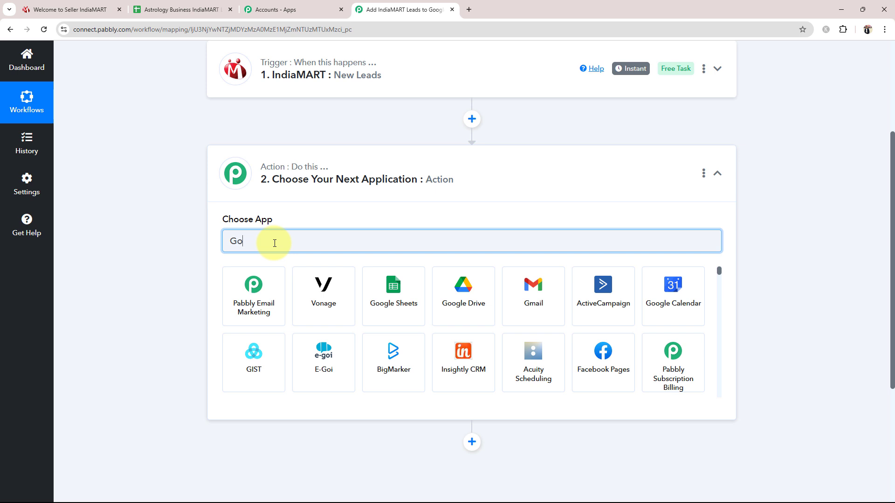
text(ogle)
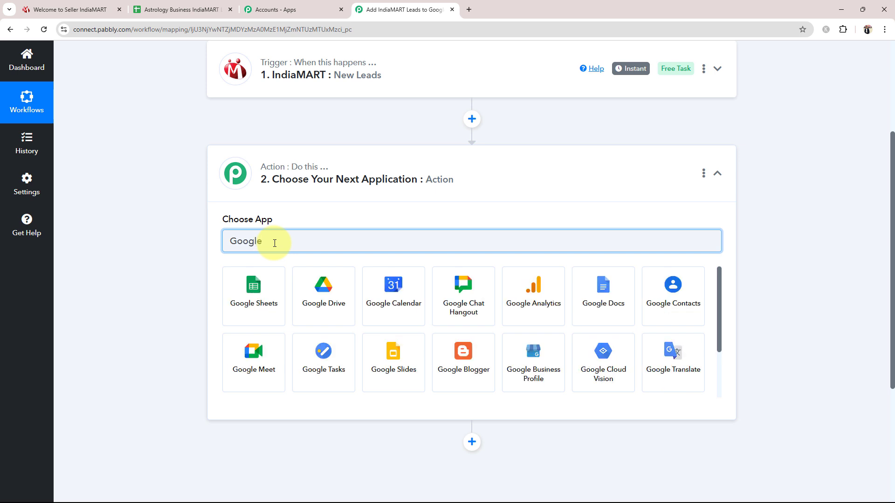
click(252, 292)
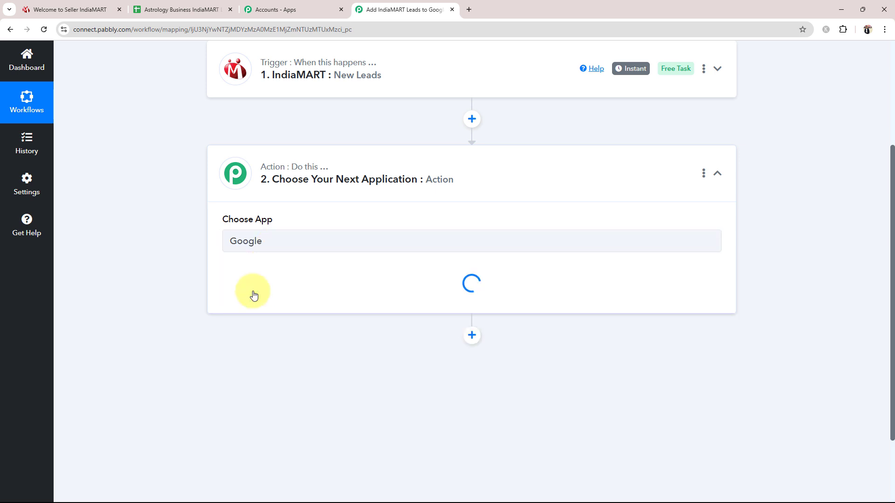
click(269, 292)
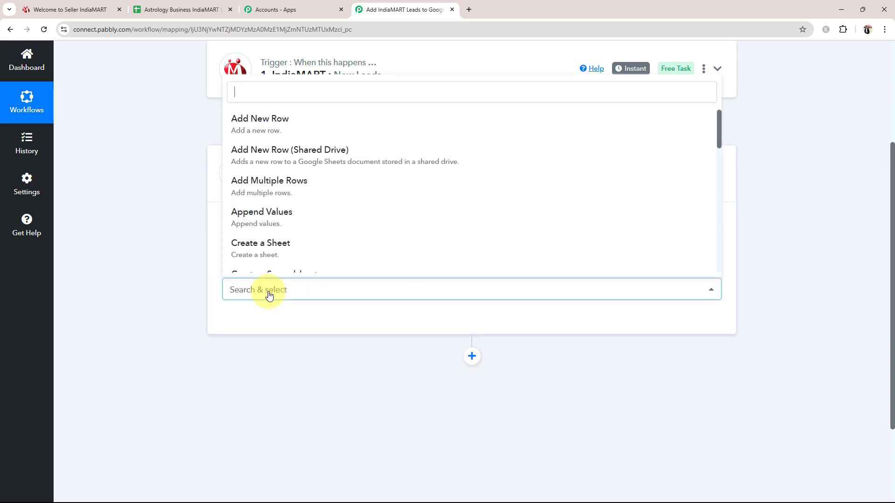
click(254, 130)
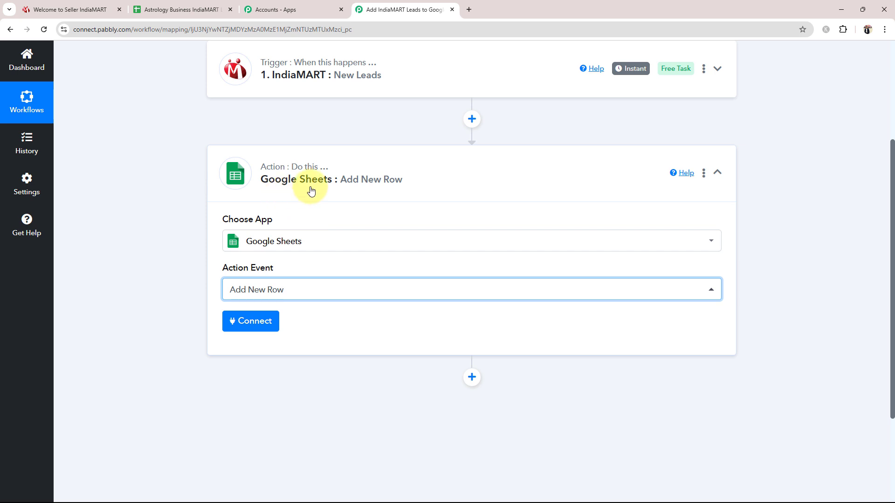
click(351, 177)
scroll(253, 265, up, 4)
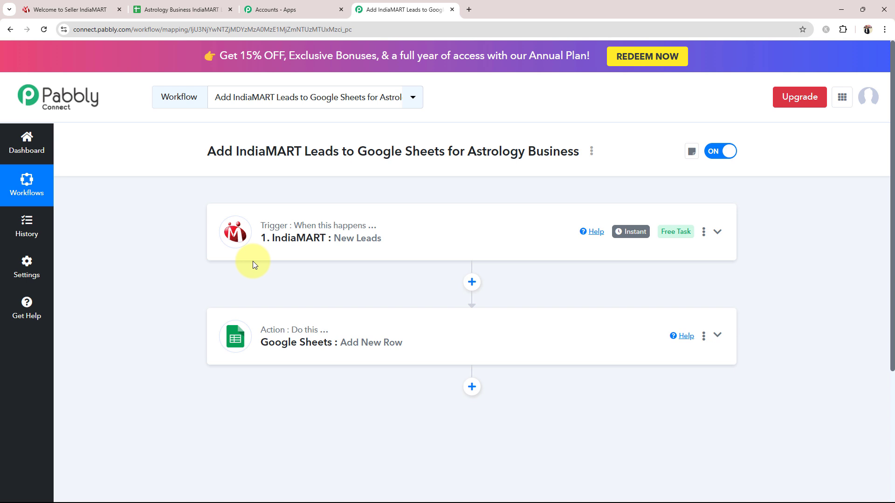
Copy the IndiaMART trigger's webhook URL, then go to the IndiaMART seller dashboard.
click(274, 253)
scroll(228, 391, down, 3)
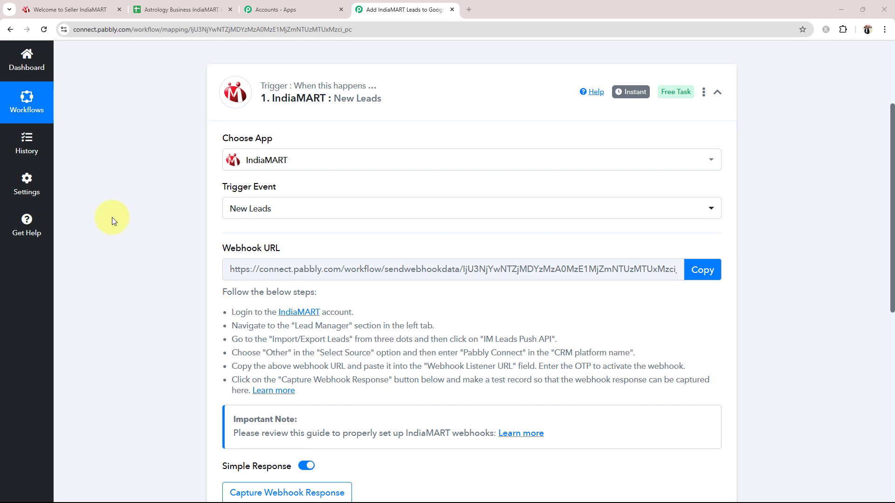
scroll(200, 299, down, 3)
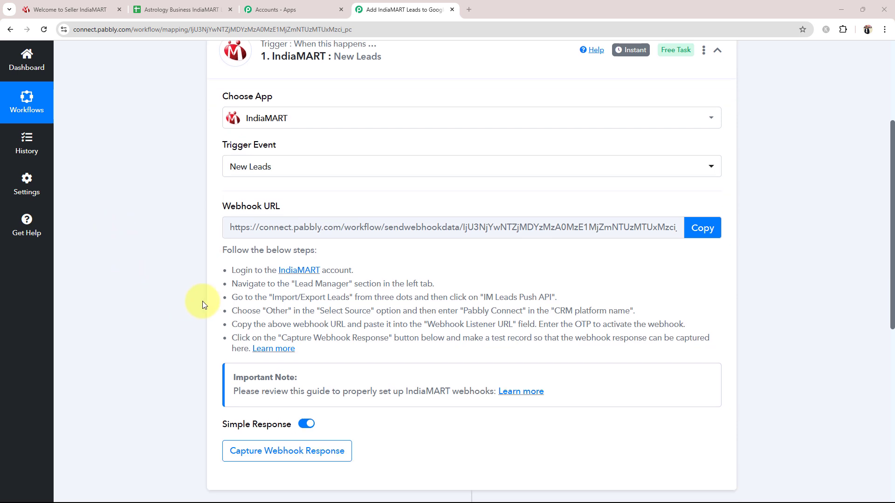
scroll(239, 377, up, 3)
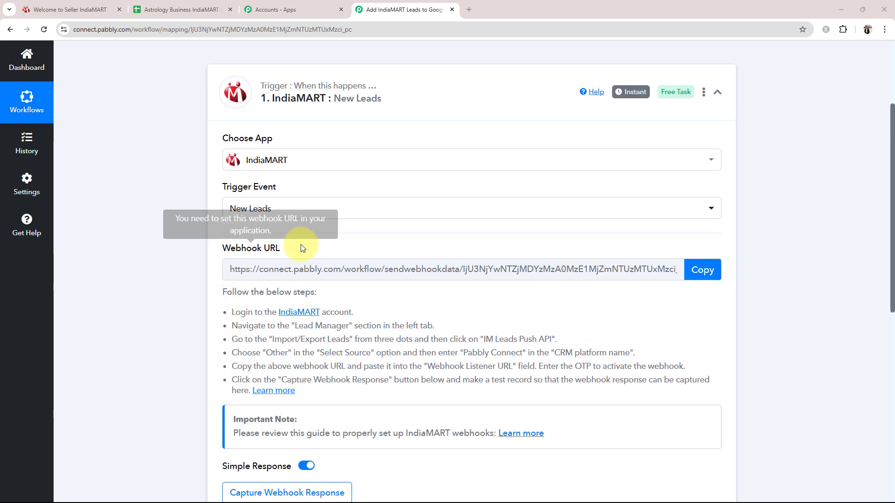
click(702, 270)
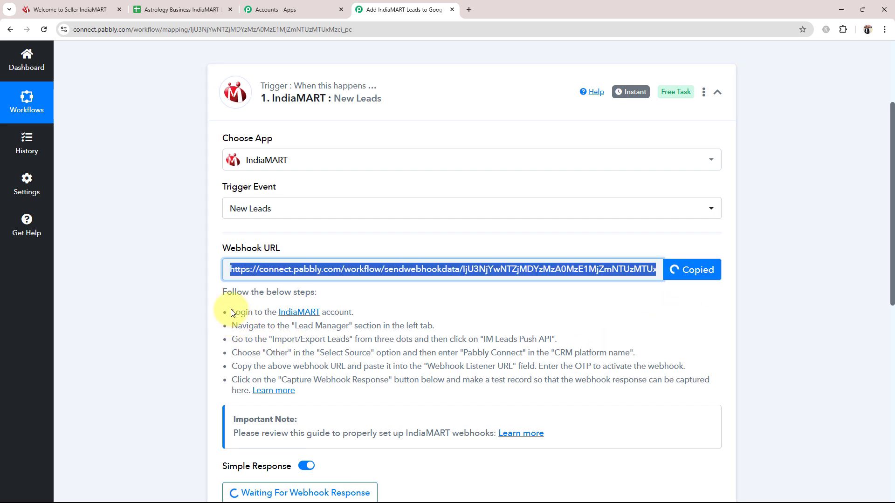
drag(232, 311, 336, 389)
click(187, 338)
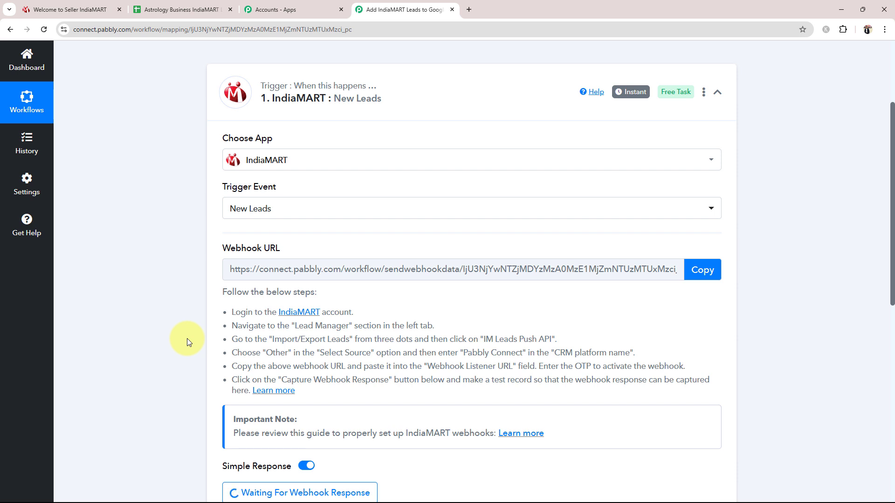
click(70, 9)
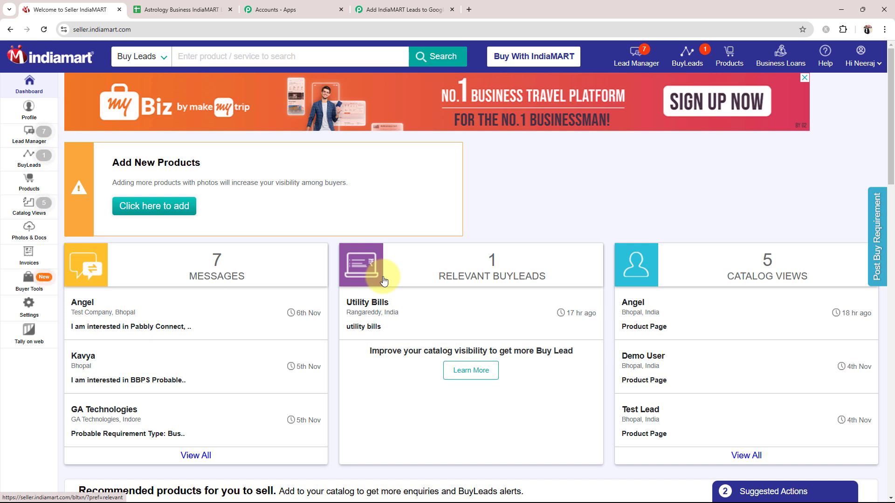
Go to Lead Manager > Import / Export Leads > Push API and open the Select Source list.
click(34, 142)
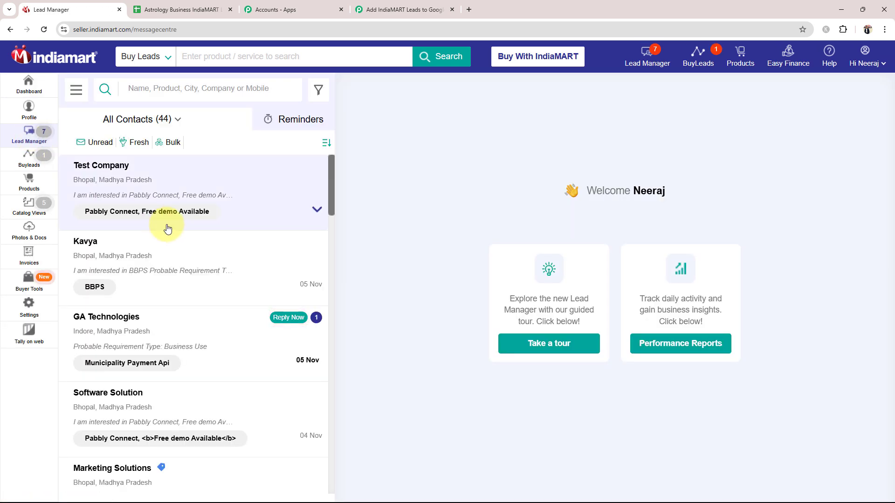
click(75, 91)
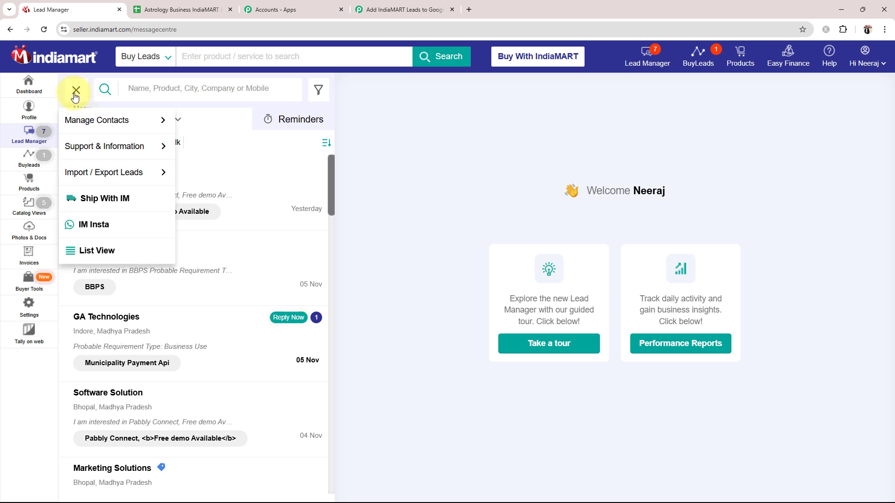
mouse_move(88, 173)
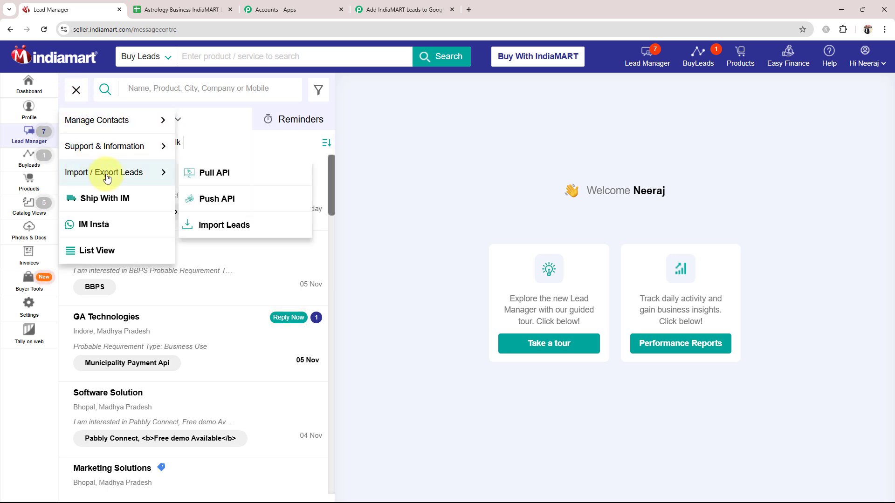
click(227, 202)
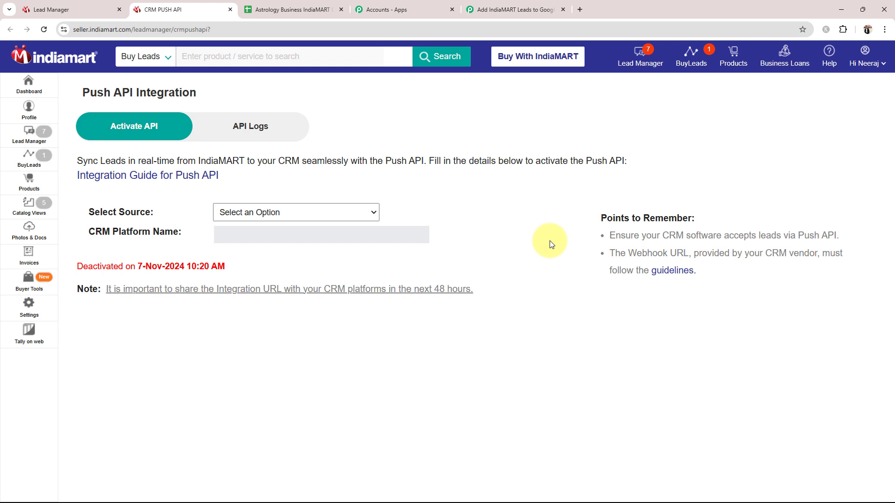
click(288, 217)
Choose Other as the lead source and fill CRM Platform Name with Pabbly Connect.
click(259, 296)
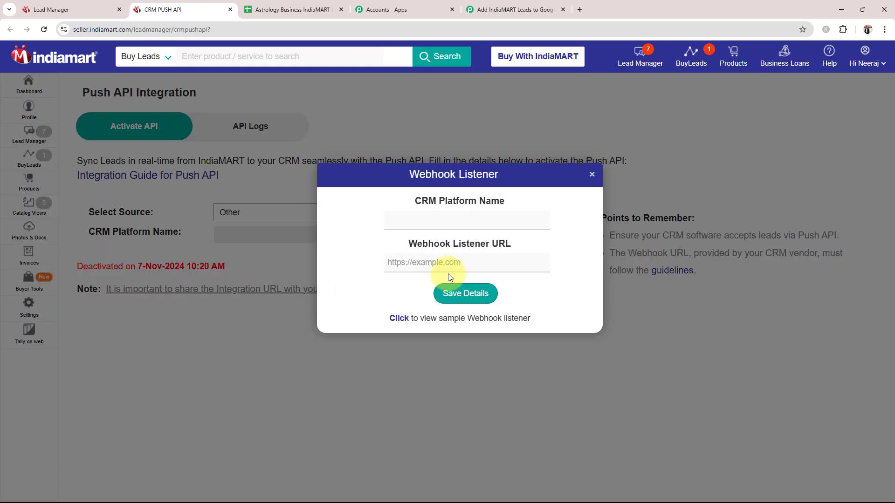
click(434, 224)
click(439, 239)
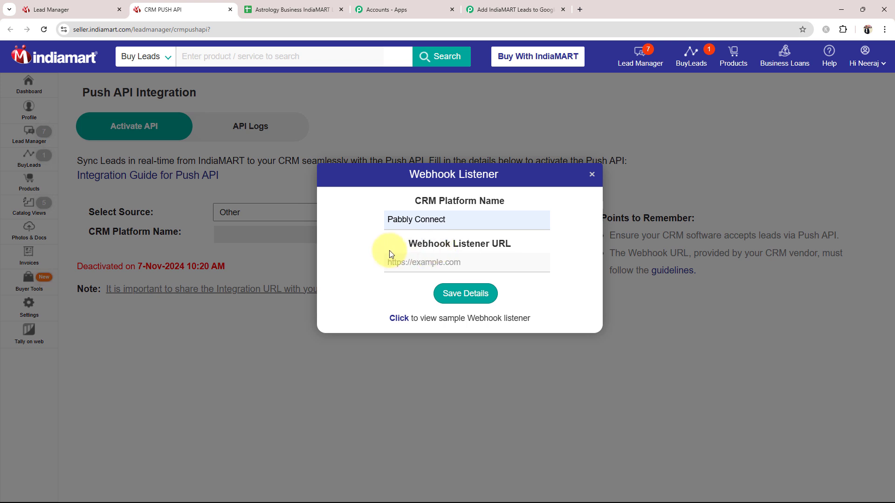
Paste the Pabbly webhook URL into Webhook Listener URL and save the details.
click(505, 10)
click(703, 270)
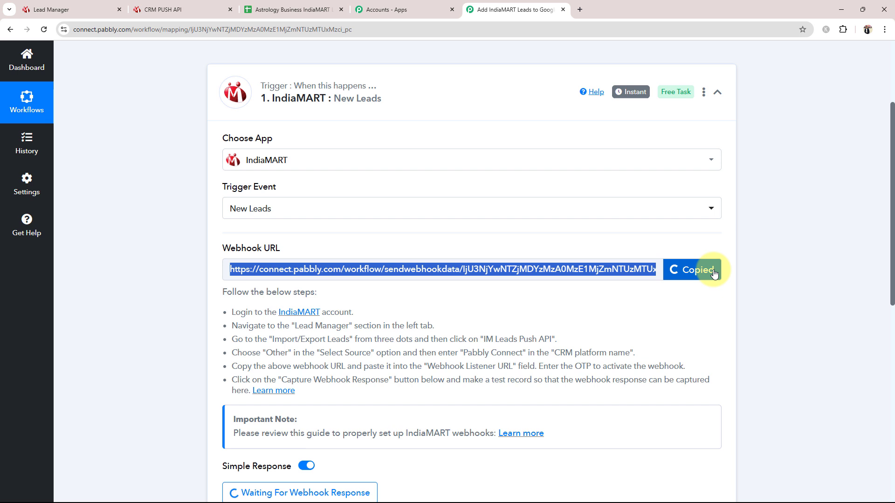
click(160, 10)
click(411, 264)
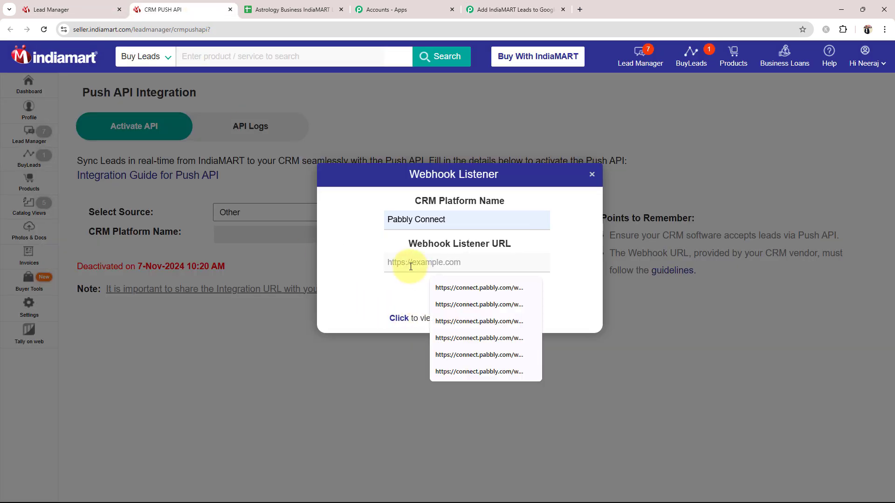
key(ctrl+v)
click(344, 269)
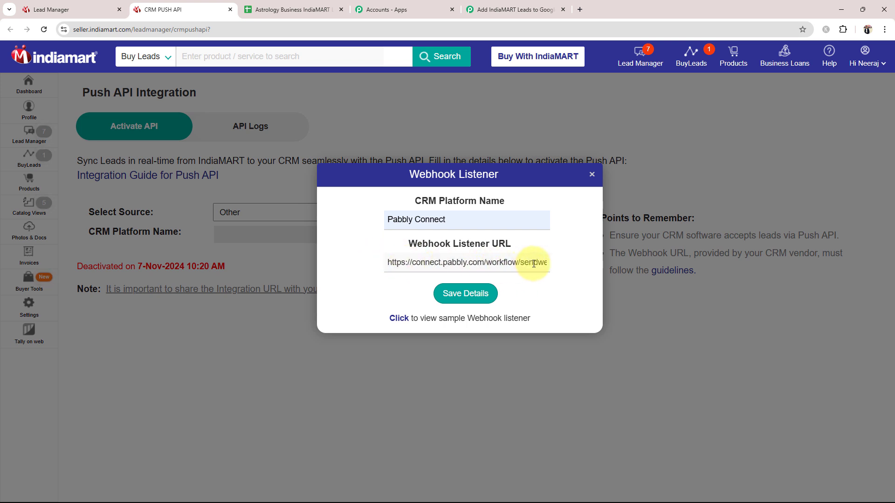
click(464, 294)
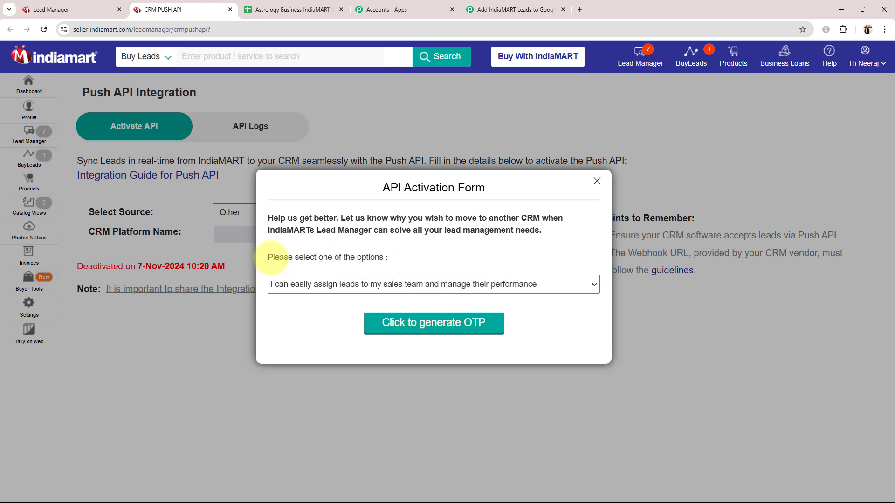
Choose 'permanently save the leads' as the activation reason and request an OTP.
drag(273, 258, 392, 259)
click(422, 250)
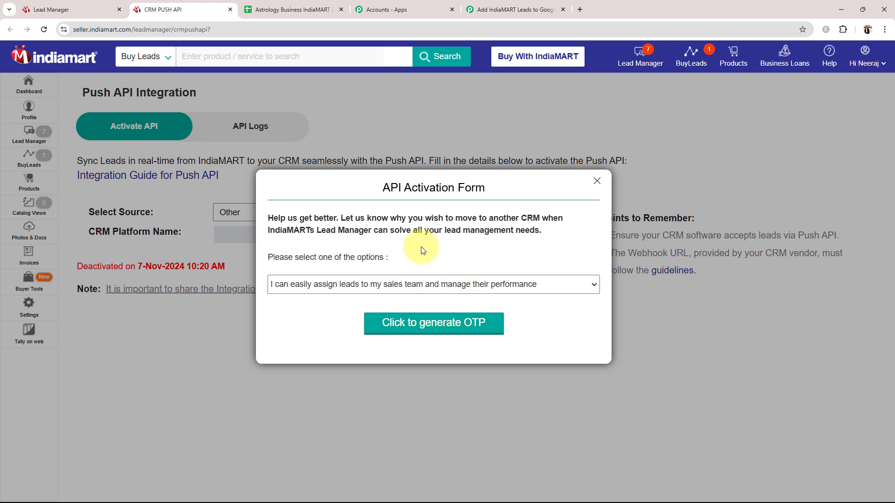
click(397, 287)
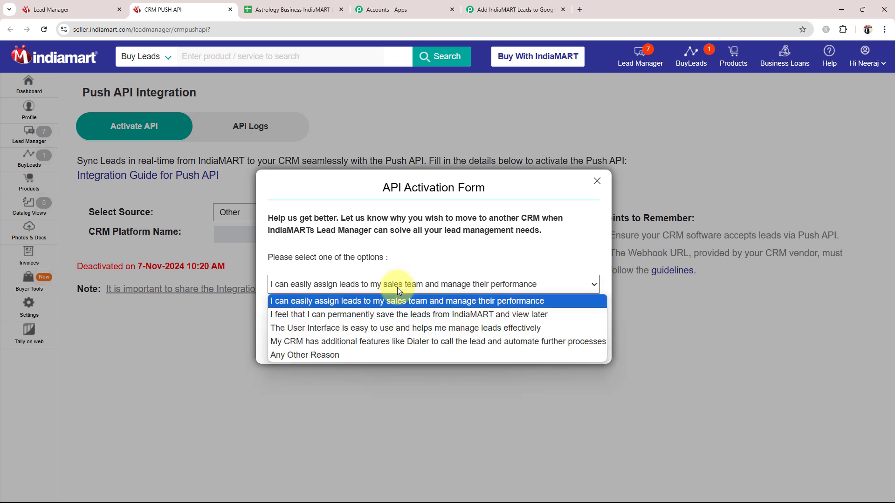
click(359, 315)
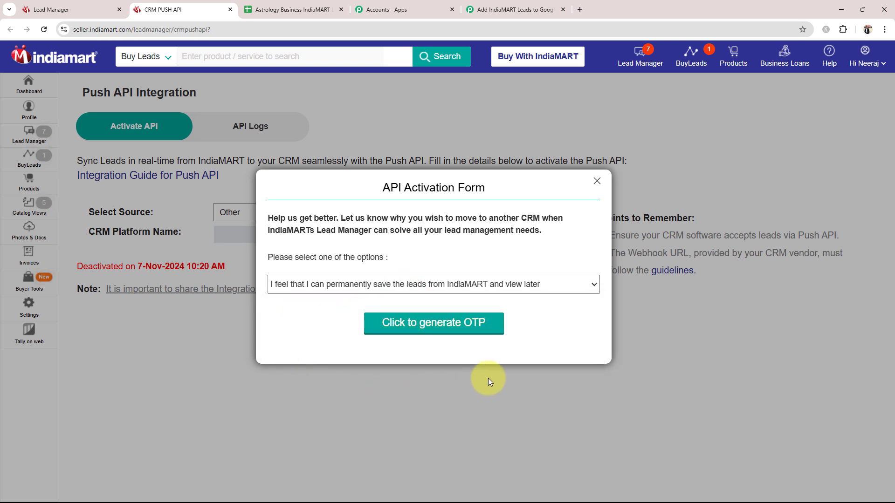
click(468, 334)
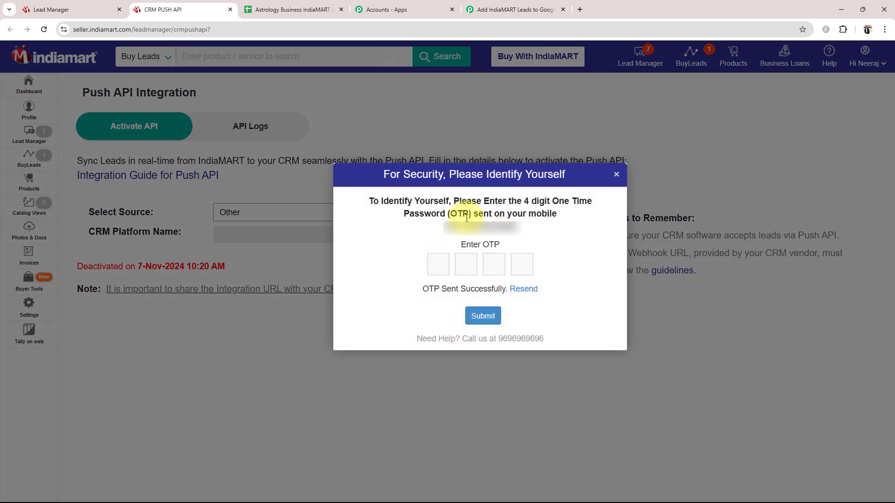
Enter the received OTP to activate the Push API, then return to the Pabbly workflow.
drag(445, 228, 536, 227)
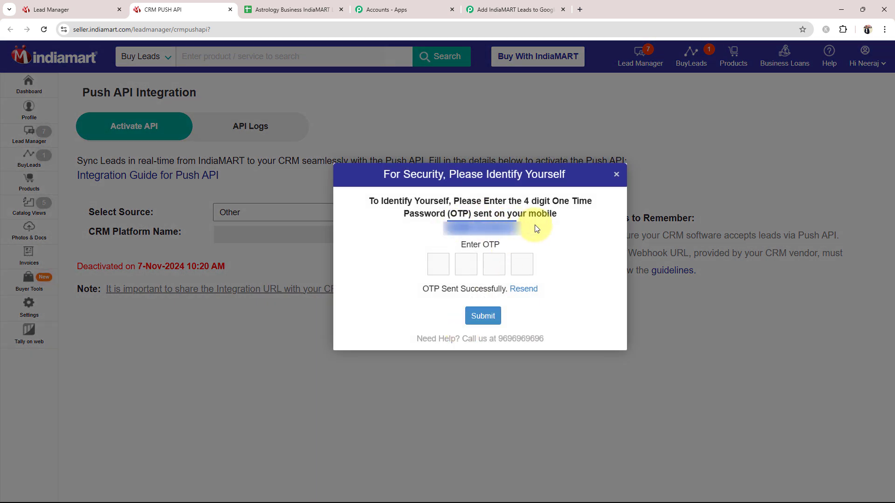
click(408, 257)
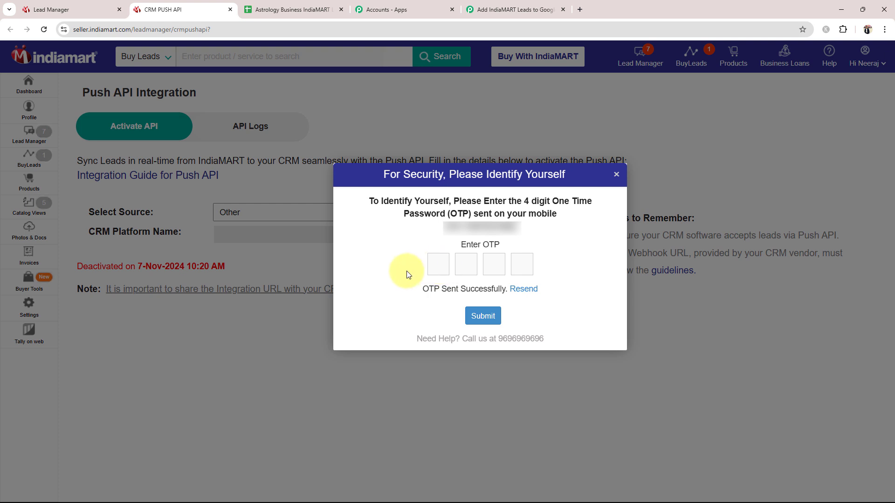
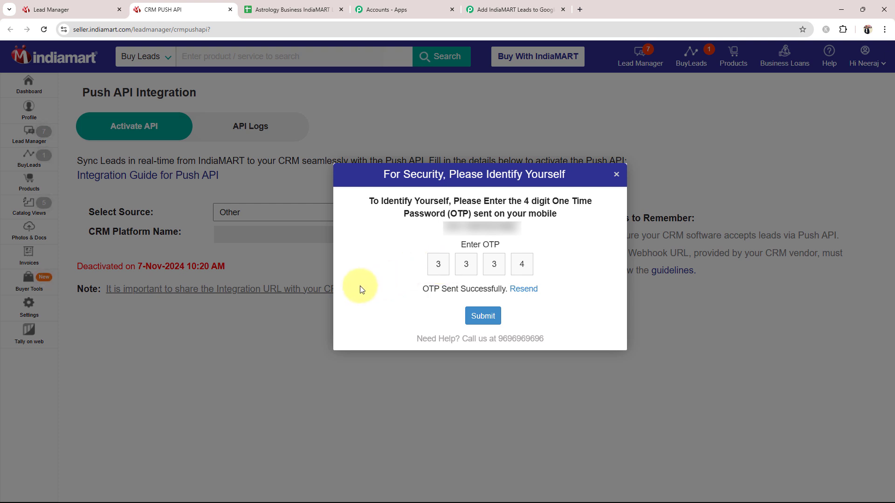
click(483, 315)
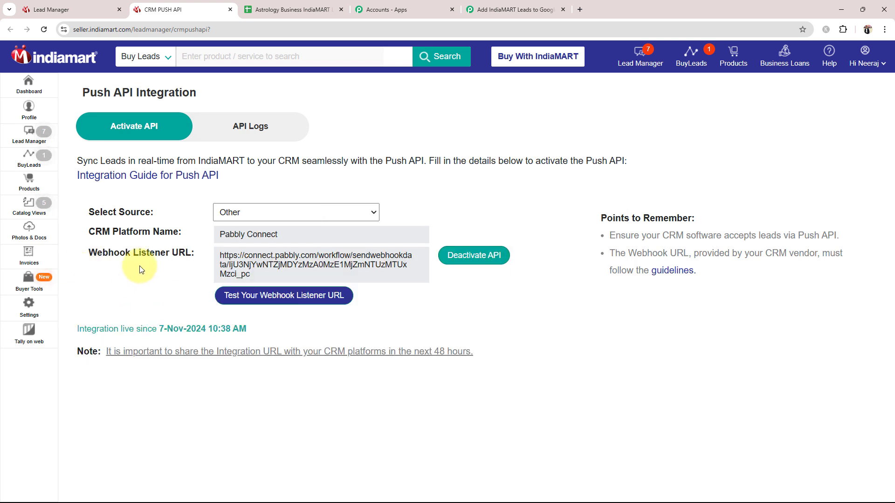
drag(157, 329, 246, 329)
click(211, 384)
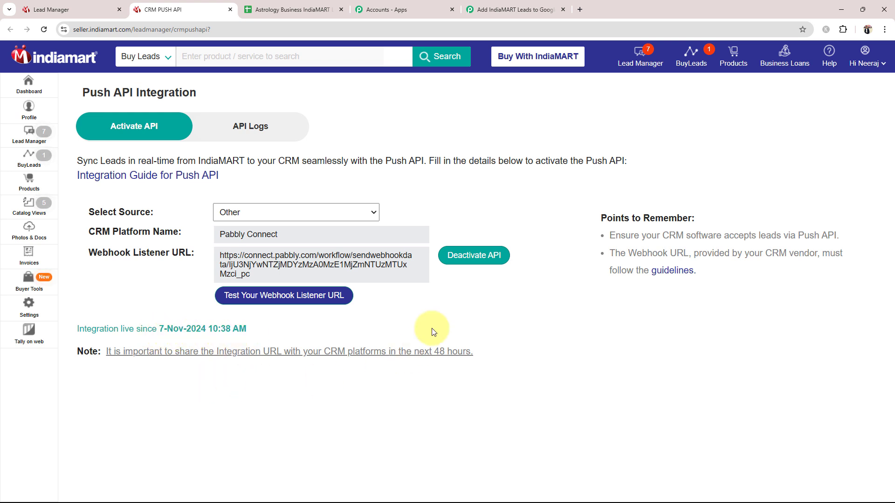
click(503, 6)
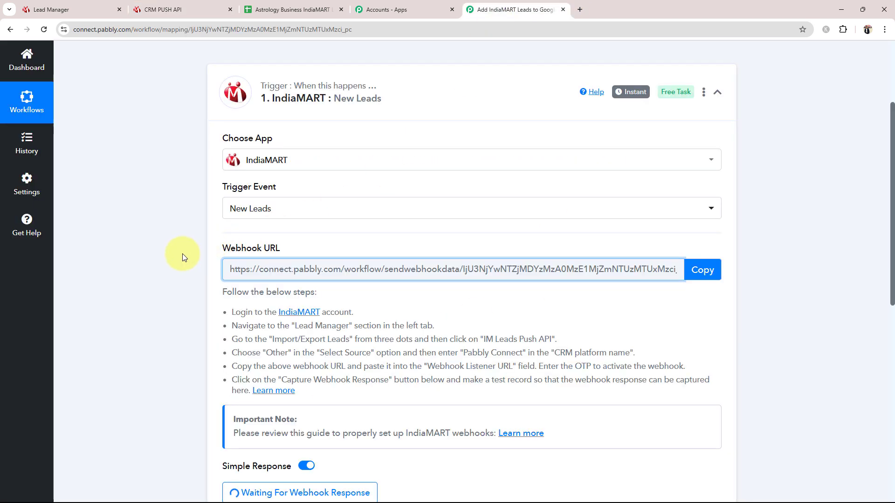
Read the test-submission note under Waiting For Webhook Response, then return to IndiaMART's Push API page.
scroll(194, 339, down, 2)
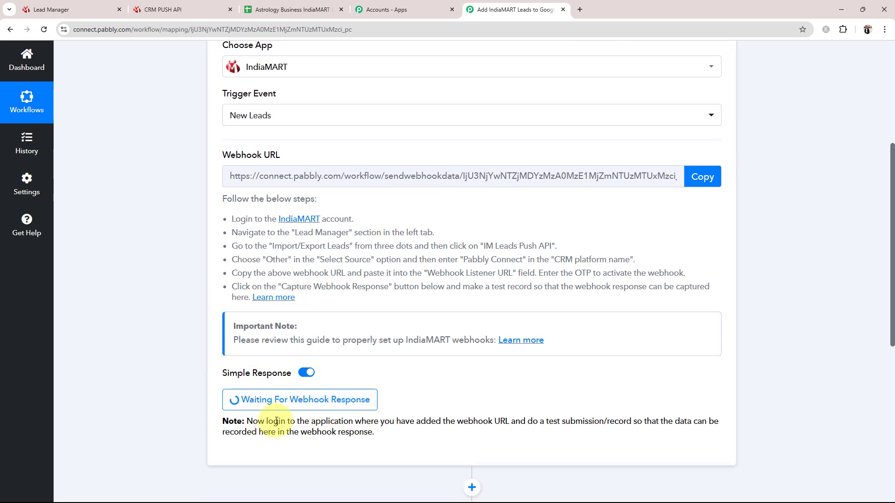
drag(268, 422, 342, 422)
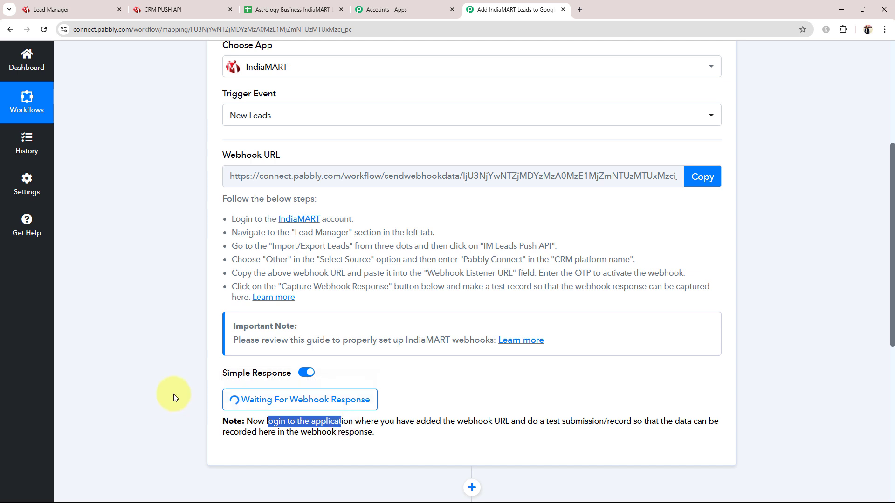
click(159, 379)
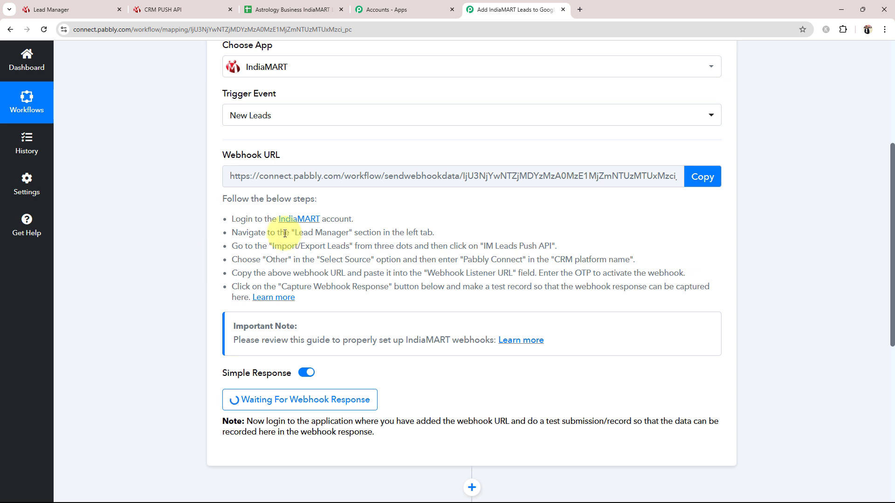
click(219, 6)
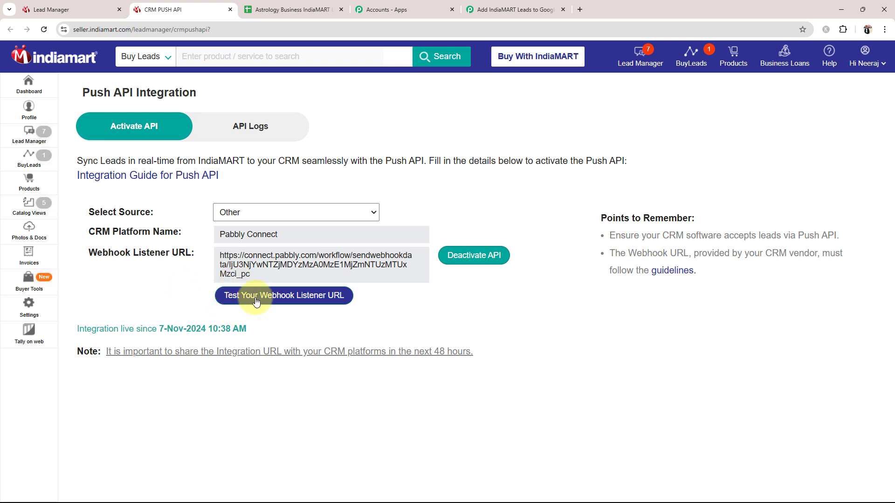
Run IndiaMART's webhook listener test on the Pabbly URL, getting 200 OK, and check Pabbly's captured response.
click(239, 296)
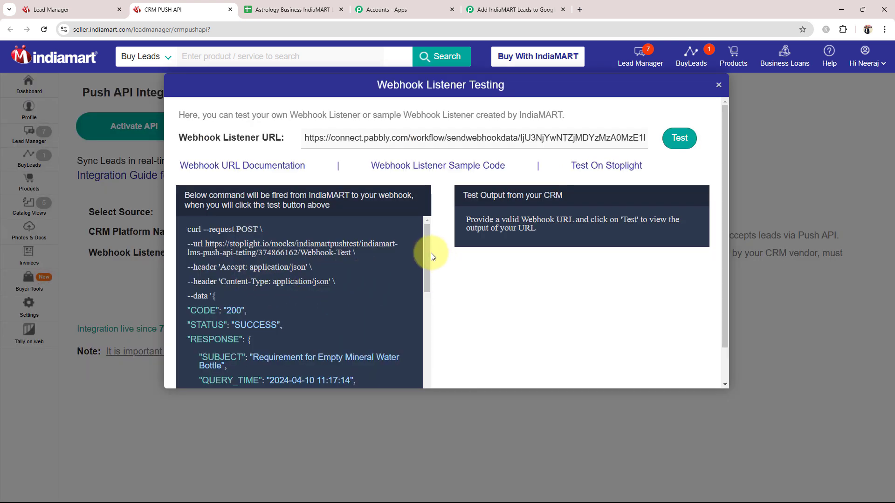
drag(427, 252, 436, 268)
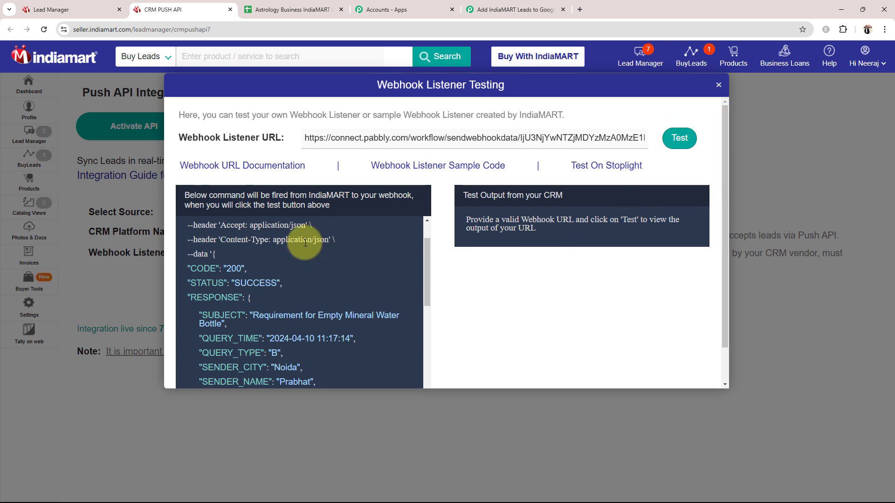
click(524, 9)
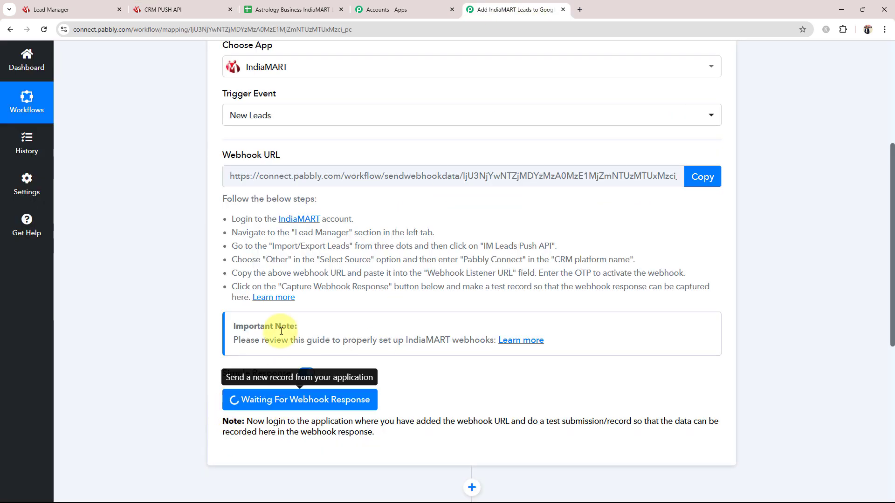
click(177, 9)
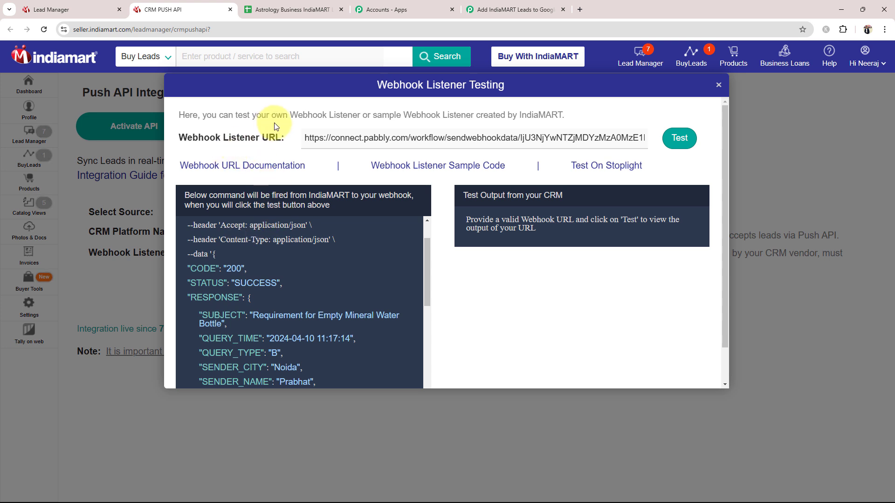
drag(313, 137, 462, 143)
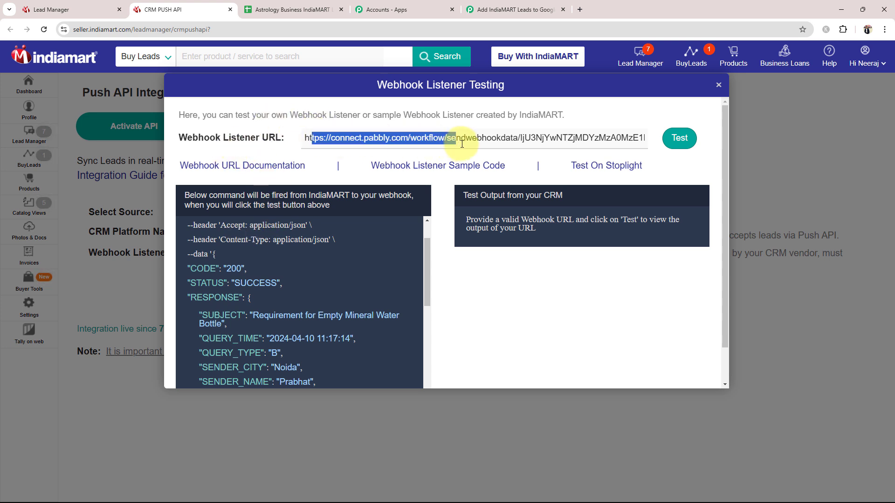
click(471, 330)
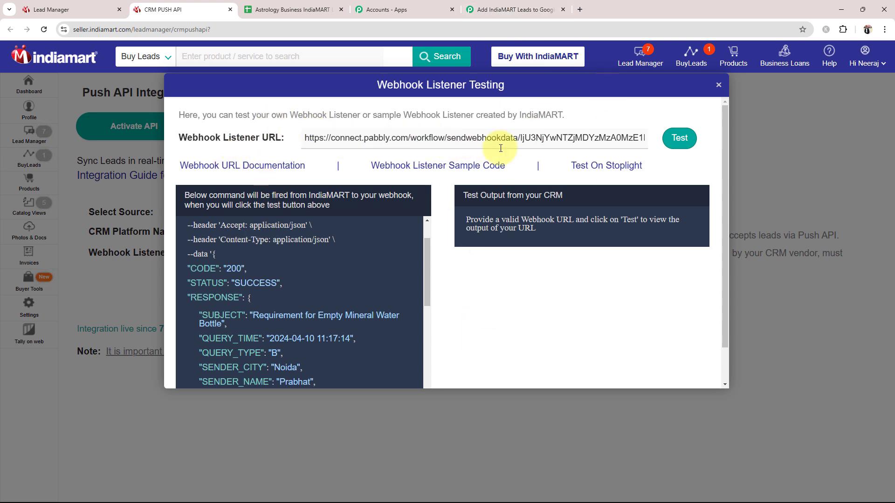
click(680, 138)
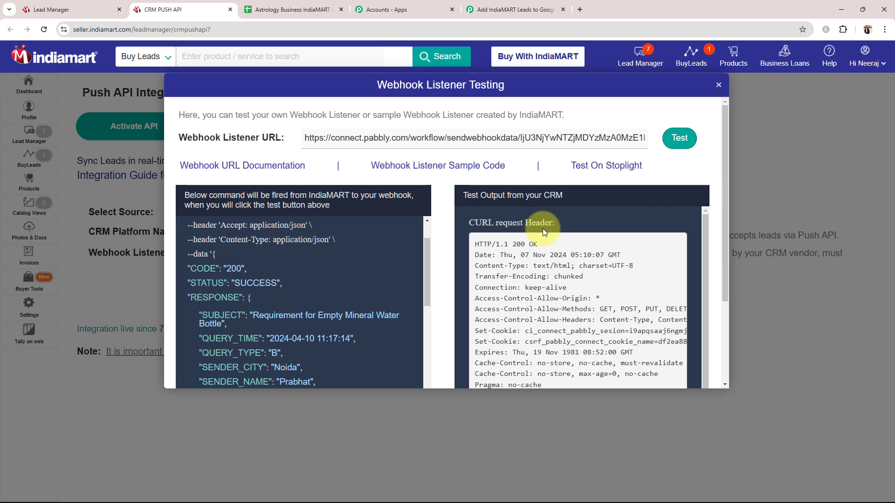
click(497, 5)
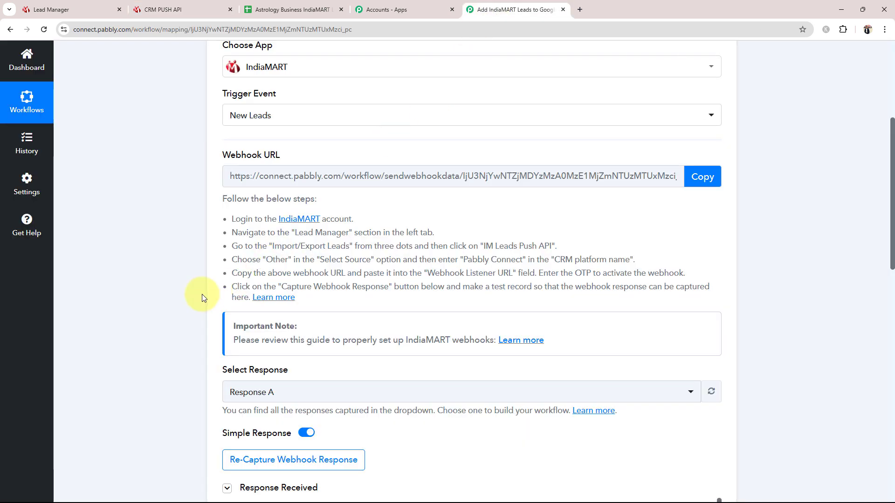
Compare the capture with IndiaMART's test page: the Pabbly webhook URL and the sample lead data sent.
scroll(202, 303, down, 7)
scroll(203, 312, down, 1)
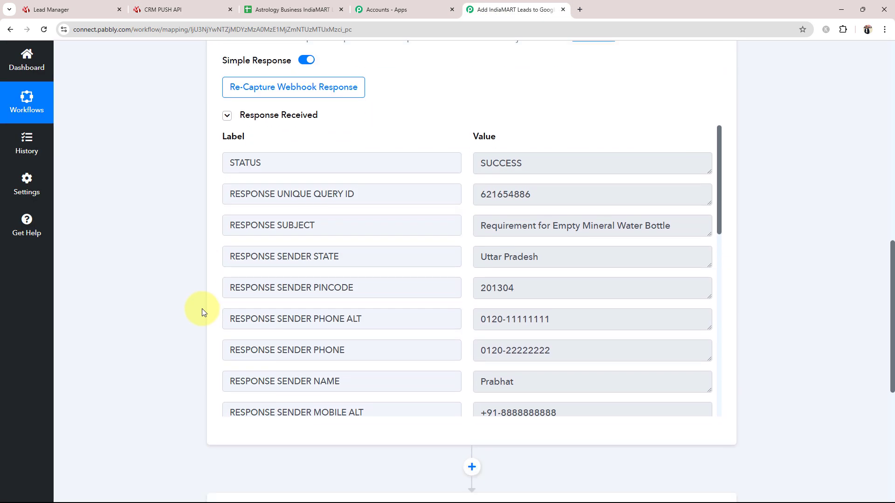
click(196, 8)
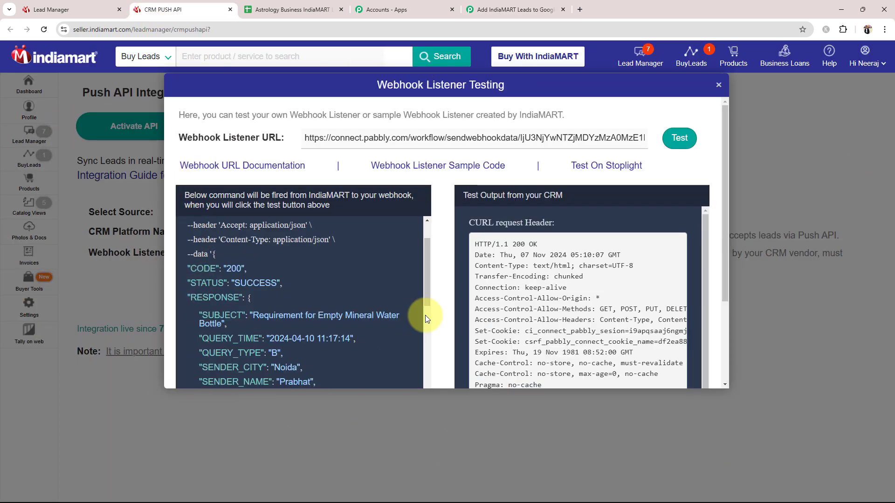
drag(301, 137, 610, 137)
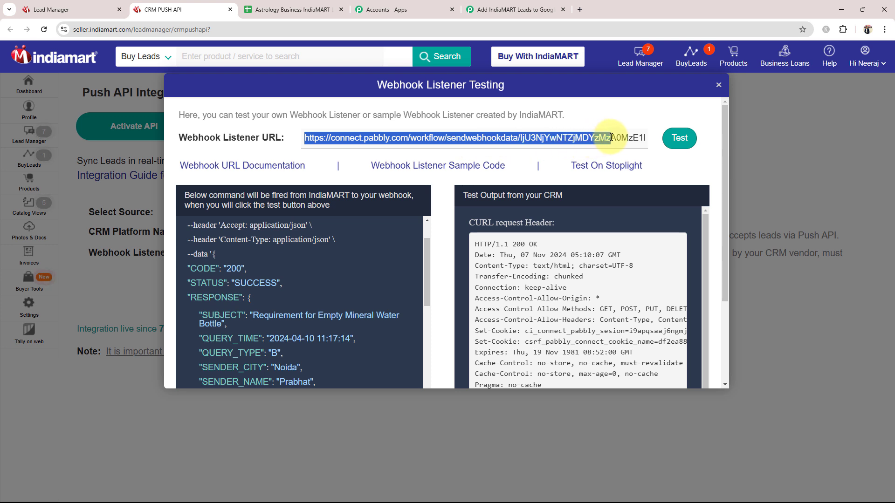
click(599, 109)
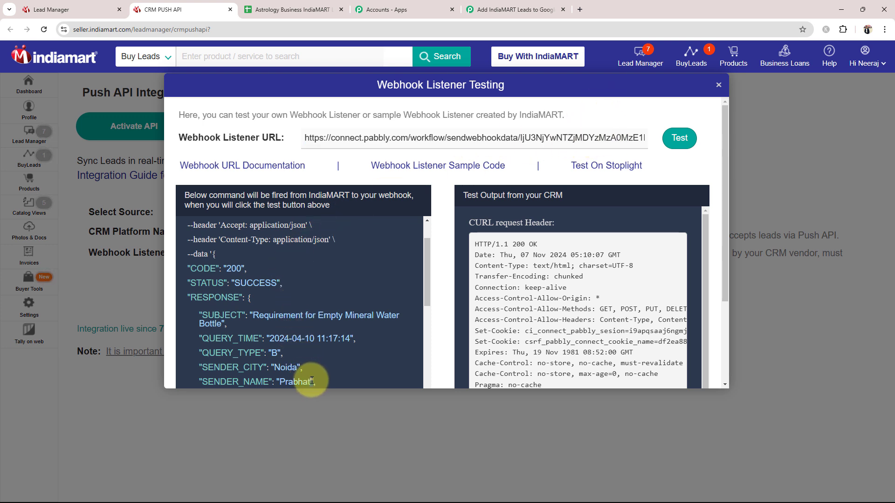
drag(312, 382, 229, 238)
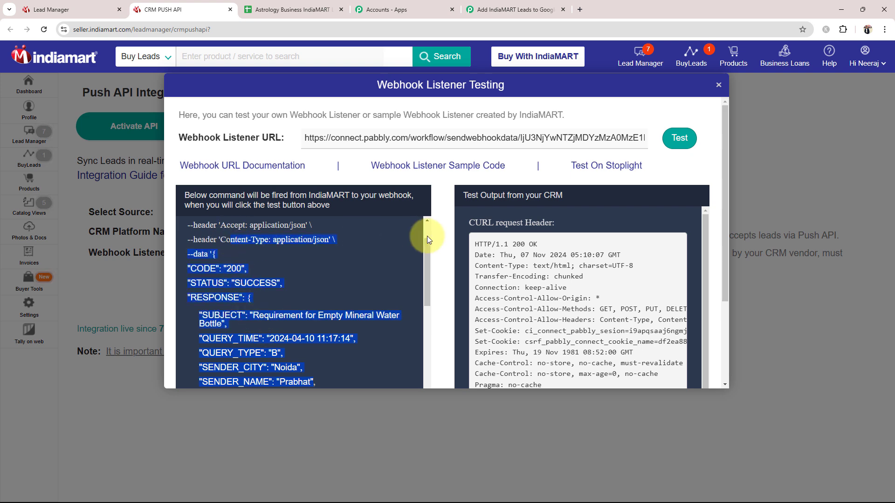
click(399, 243)
click(482, 9)
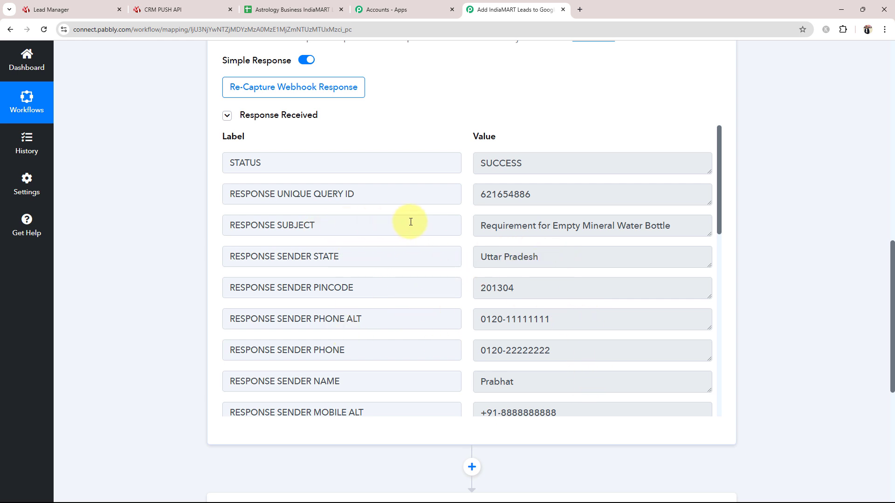
Review the captured subject, unique query ID, sender name, phone and query message, then collapse the IndiaMART trigger.
drag(478, 227, 660, 212)
click(631, 196)
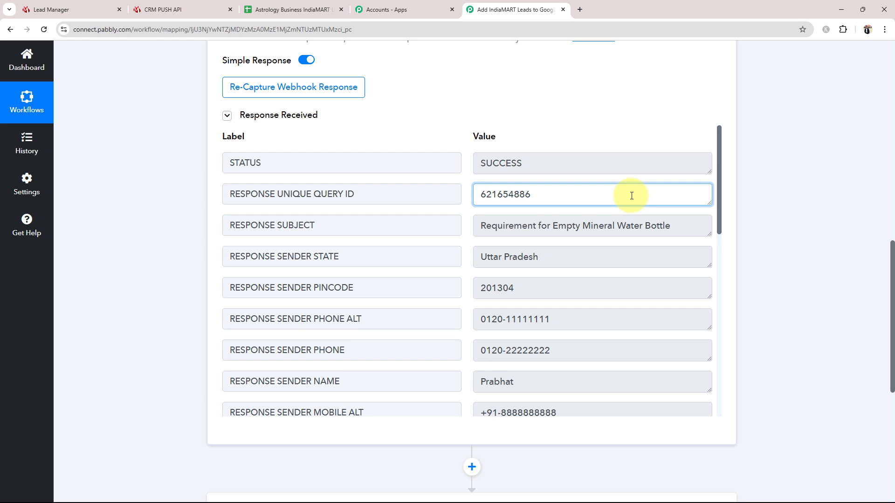
double_click(495, 382)
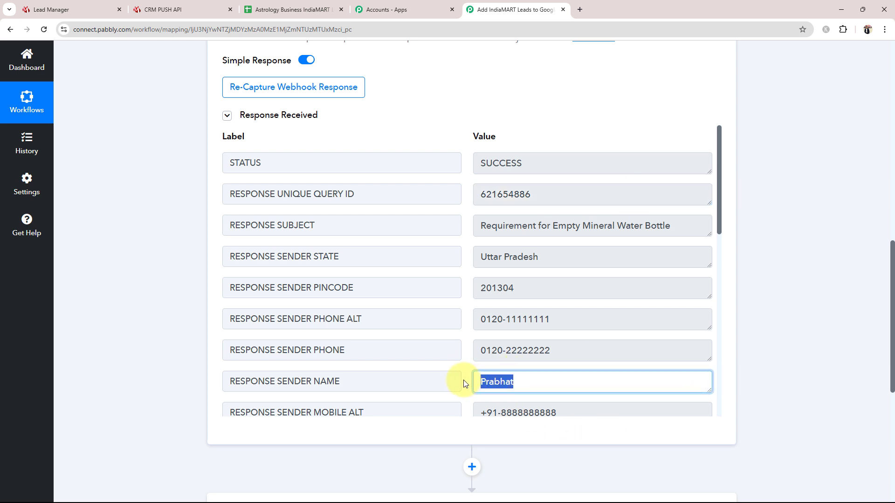
triple_click(488, 349)
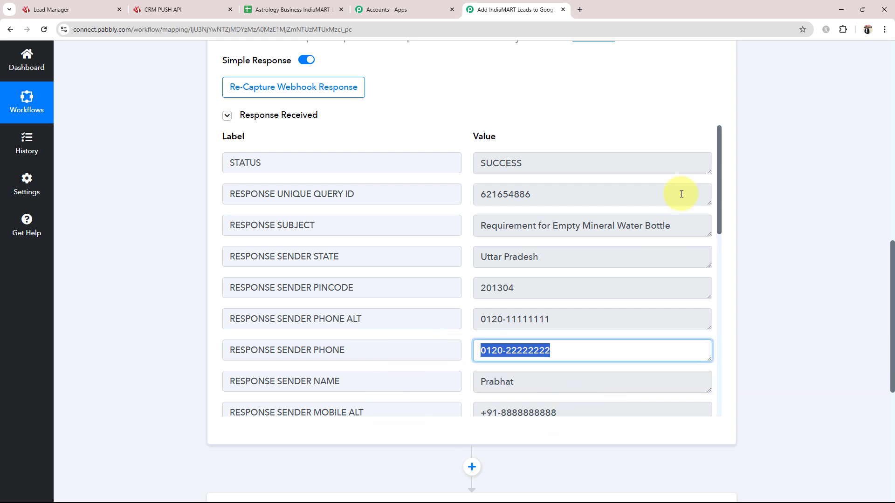
drag(719, 156, 740, 365)
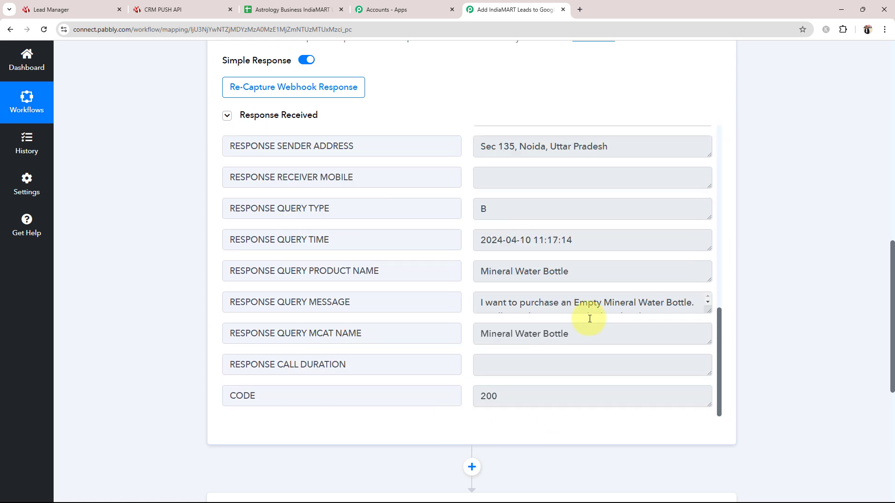
click(514, 308)
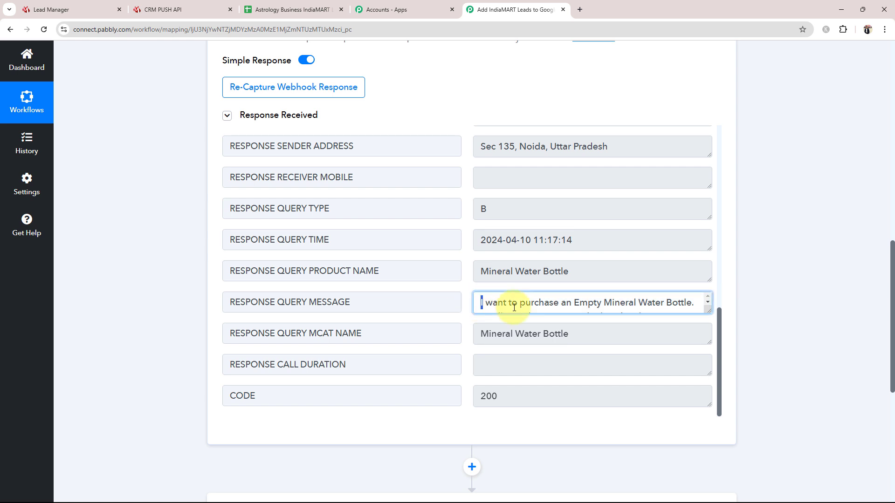
drag(514, 307, 650, 316)
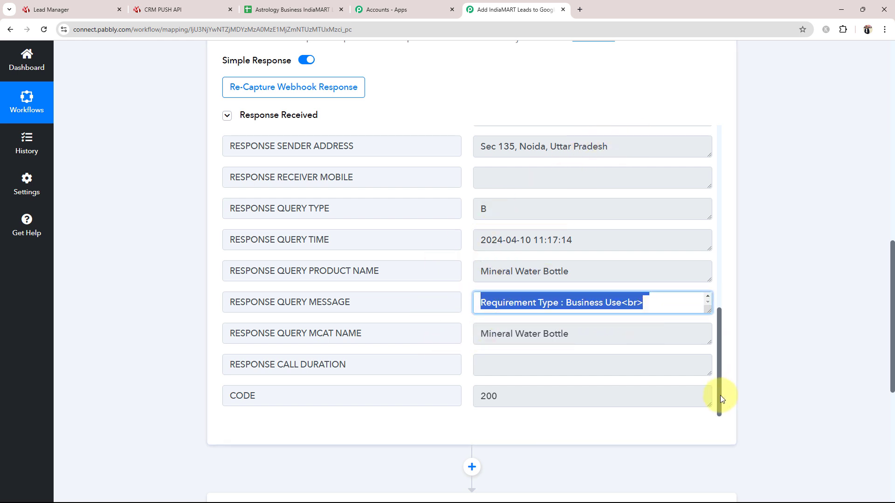
drag(720, 395, 733, 208)
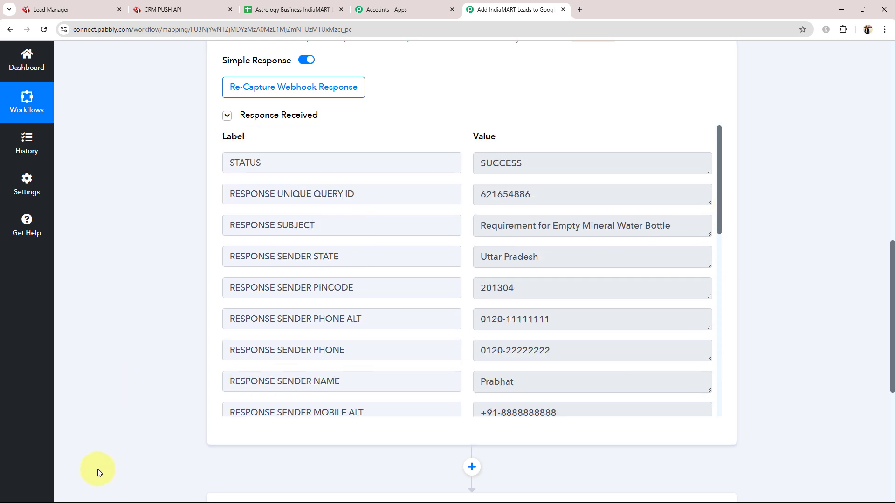
scroll(97, 469, up, 12)
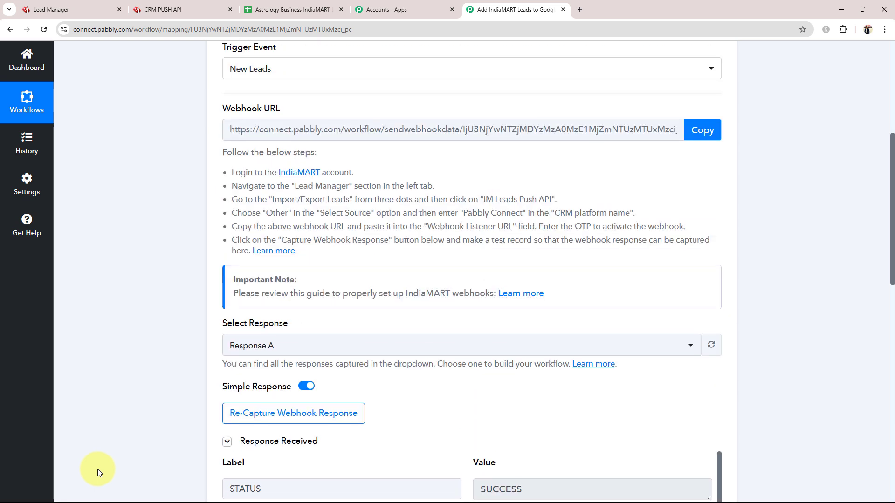
click(394, 241)
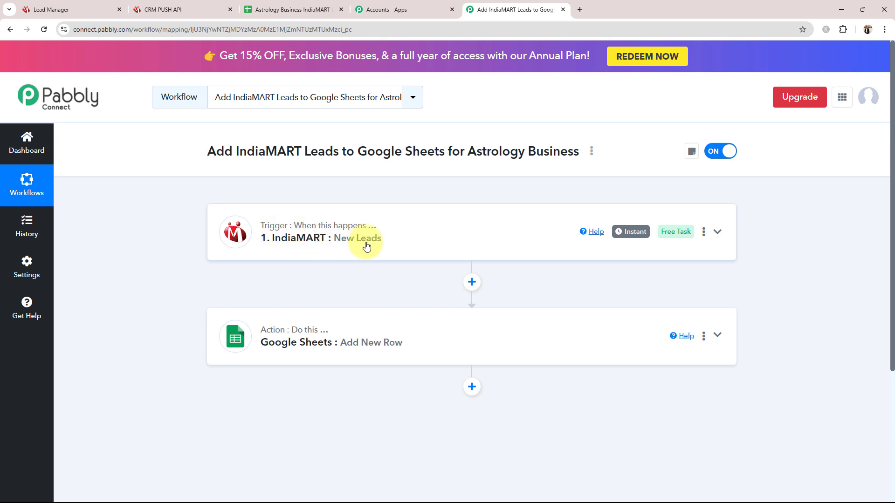
Open the Google Sheets Add New Row step and link it to the existing Google Sheets #165 connection.
click(328, 348)
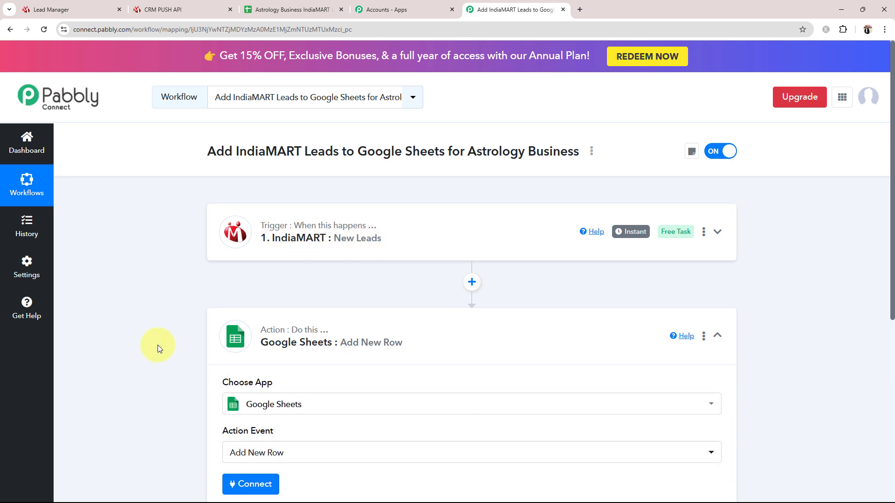
scroll(157, 345, down, 3)
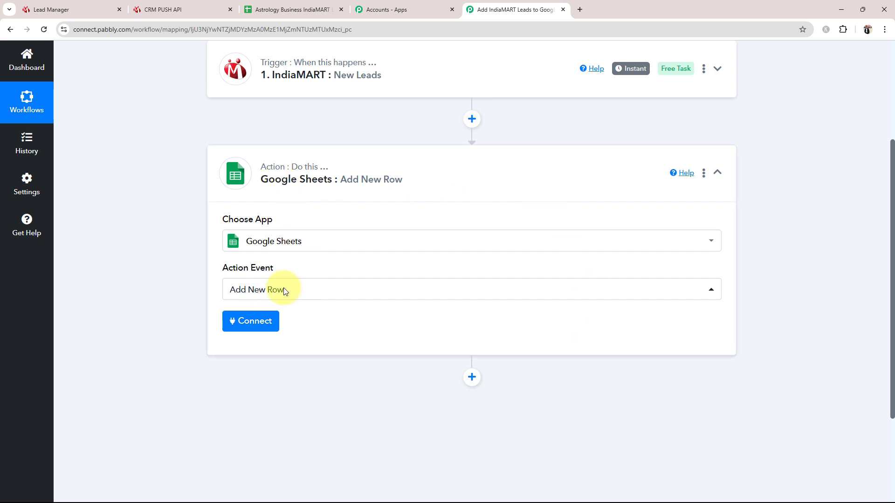
click(266, 323)
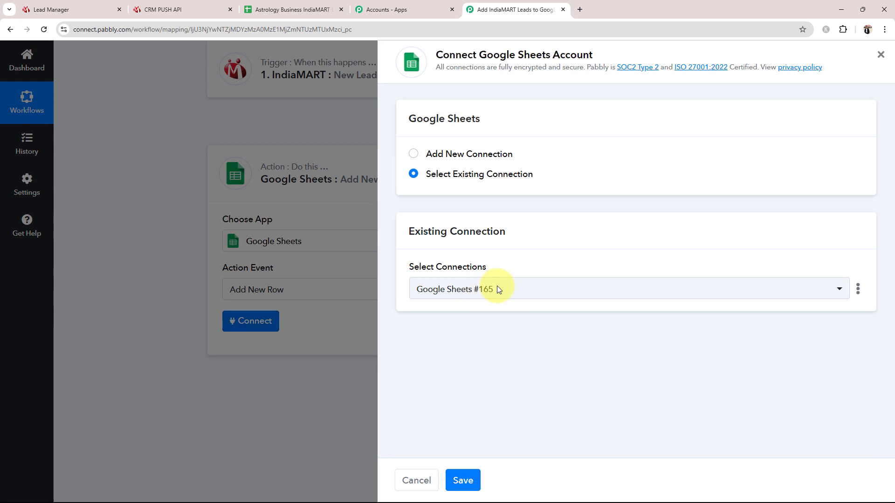
click(422, 153)
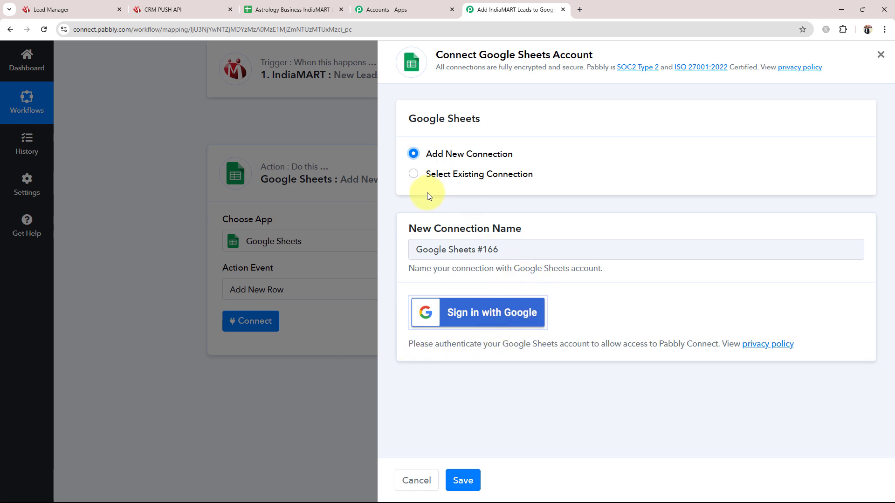
click(414, 174)
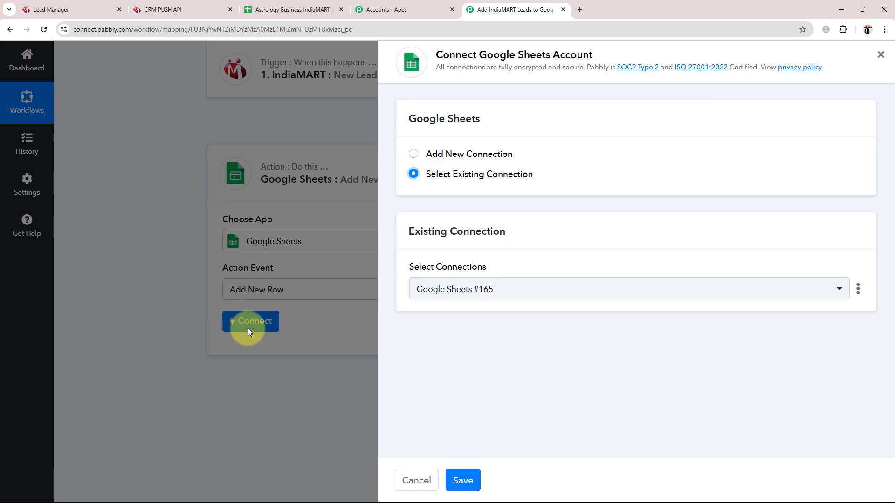
click(460, 479)
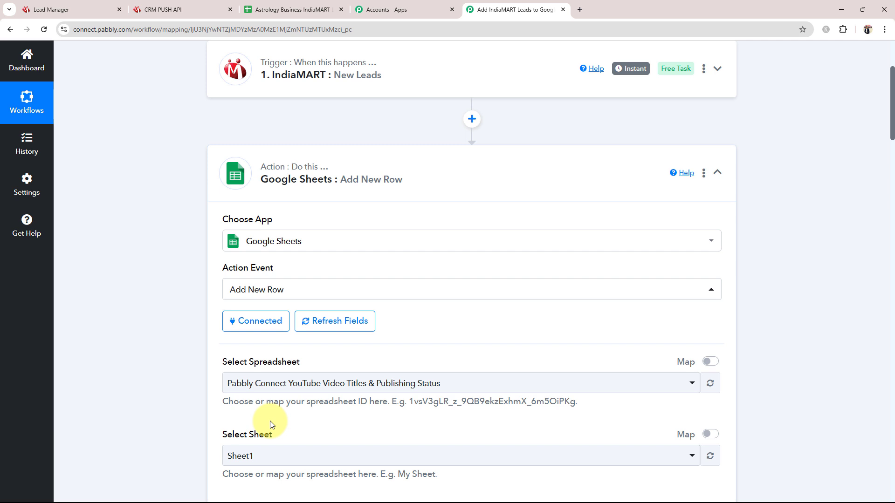
scroll(200, 334, down, 6)
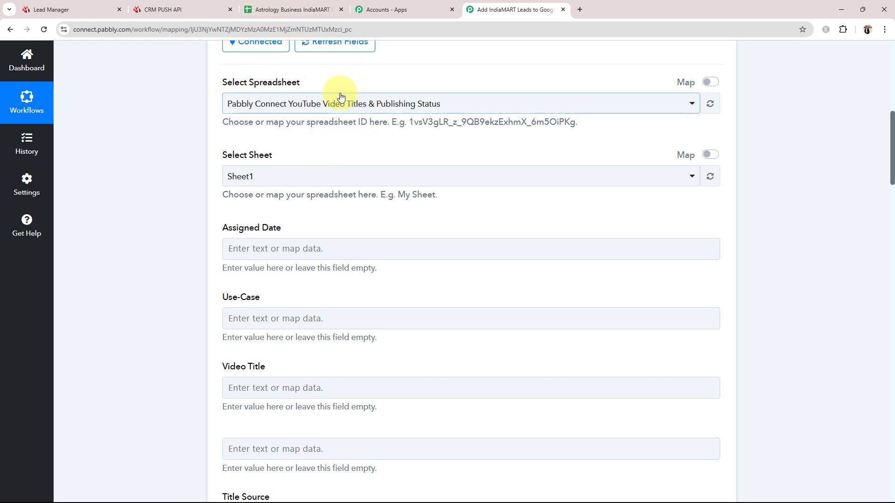
click(286, 113)
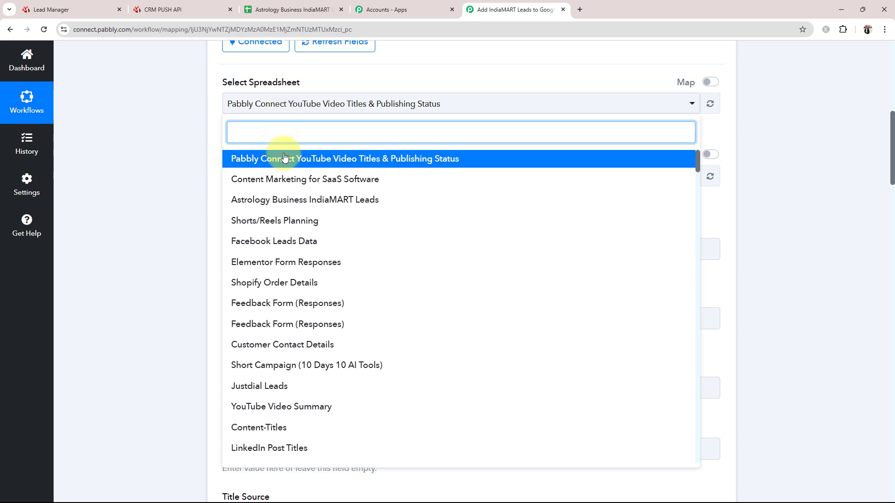
click(320, 201)
click(285, 9)
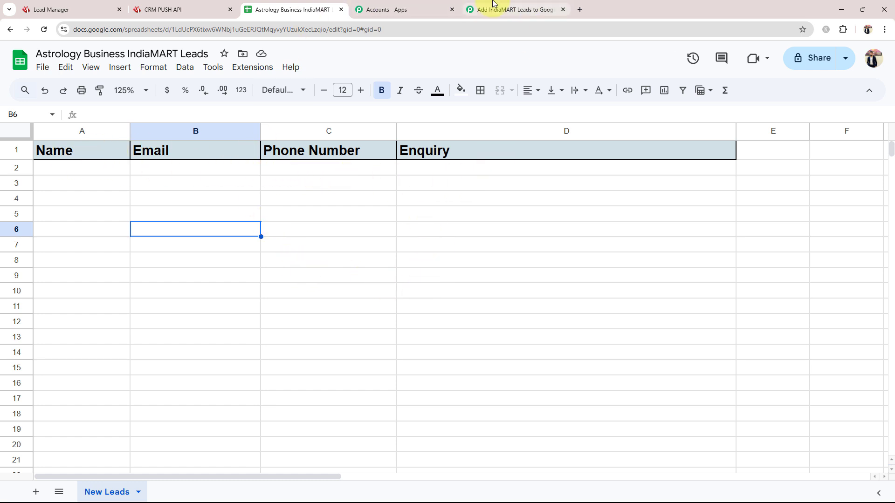
click(481, 9)
scroll(194, 286, down, 3)
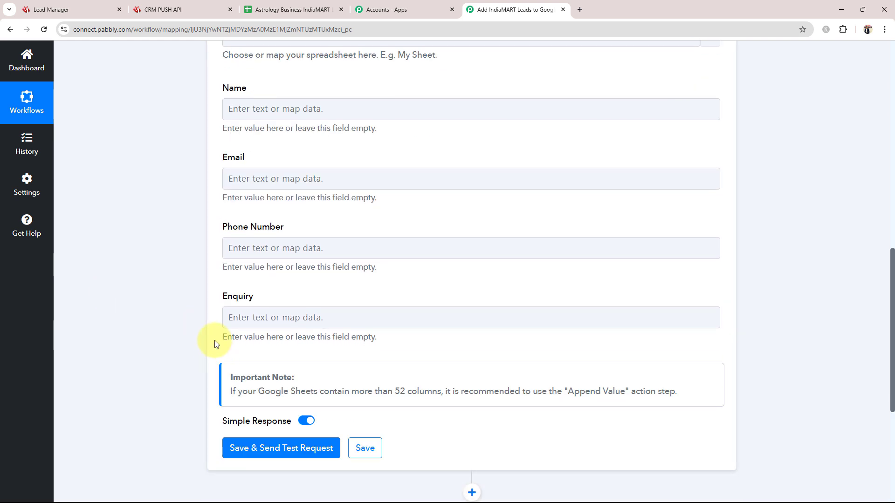
scroll(214, 340, up, 3)
click(242, 178)
click(240, 230)
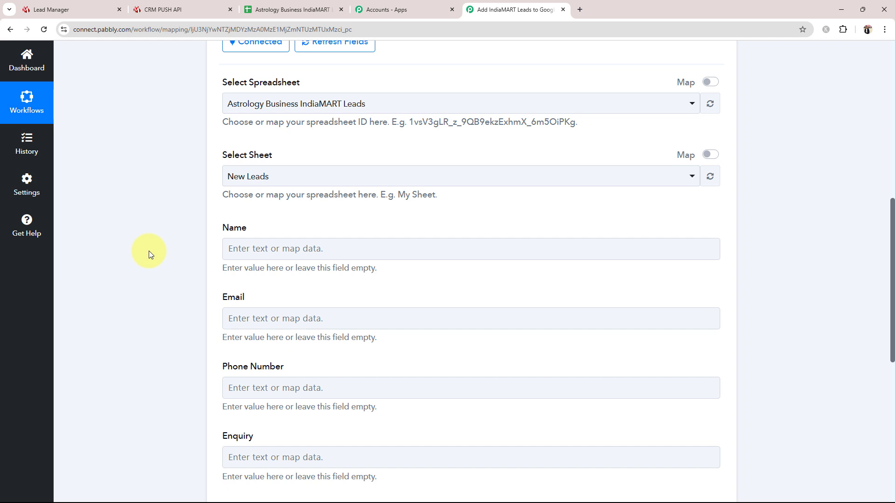
scroll(159, 266, down, 3)
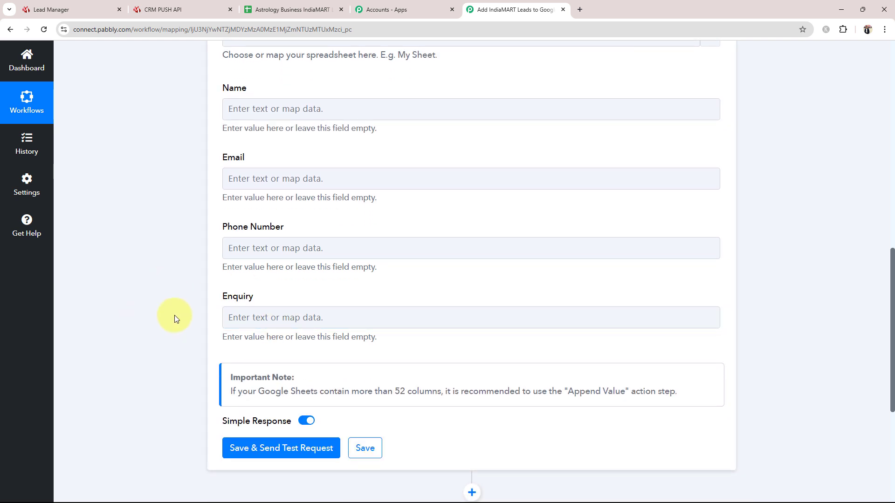
scroll(191, 283, up, 1)
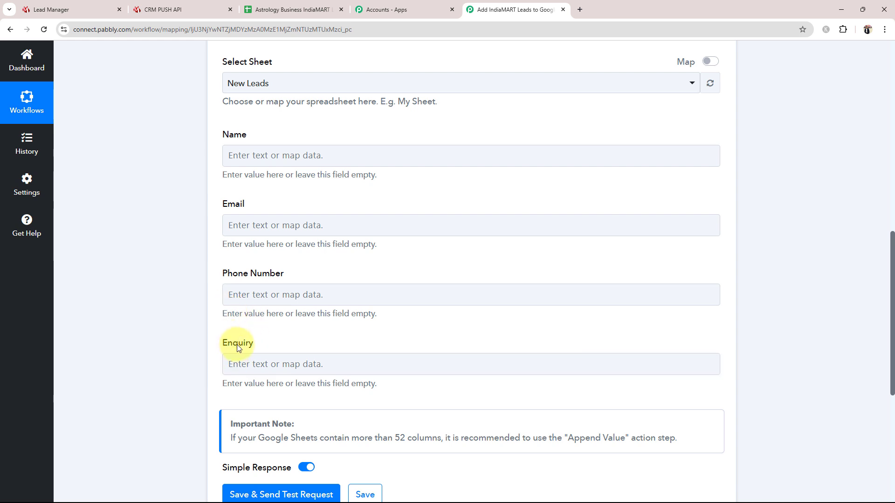
scroll(177, 342, up, 5)
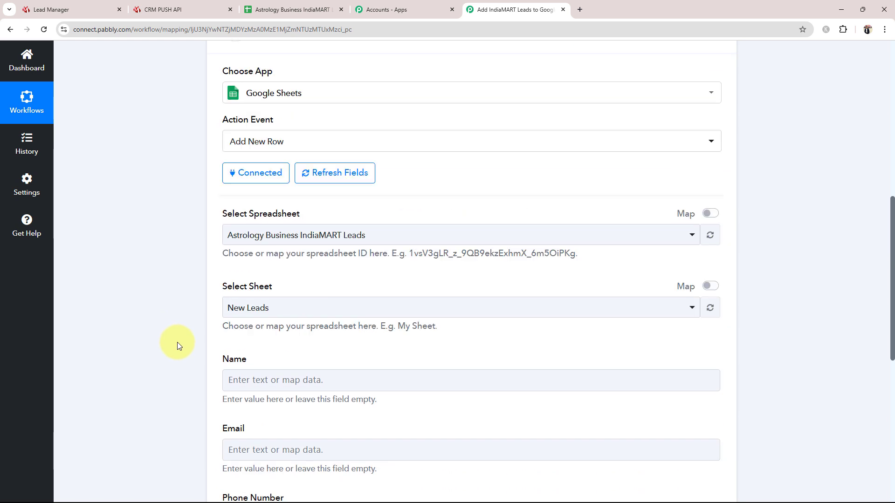
scroll(177, 342, up, 6)
scroll(189, 267, down, 5)
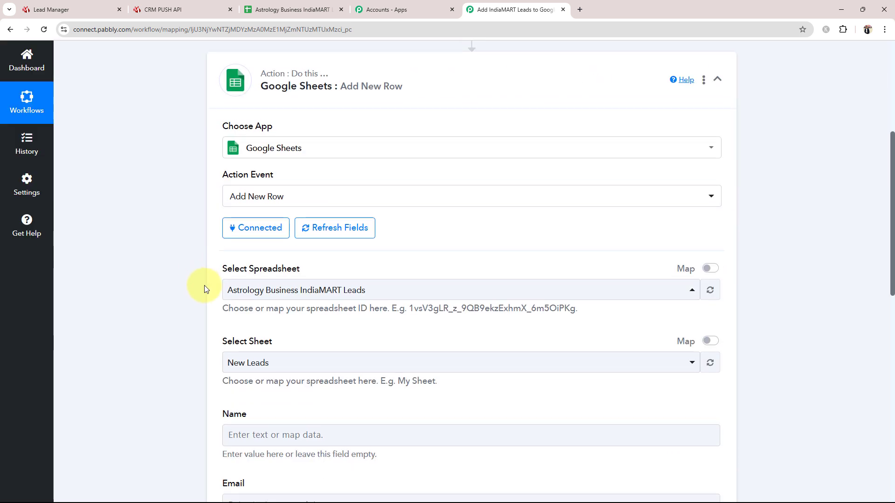
scroll(205, 289, down, 7)
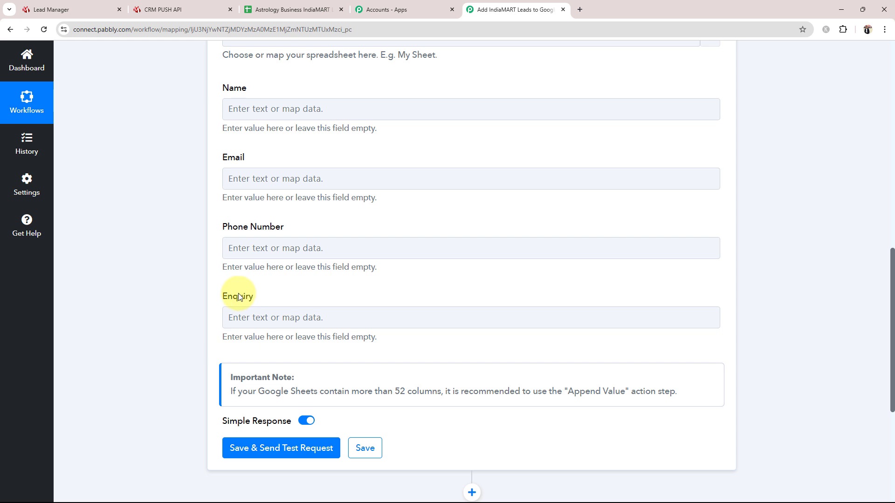
Map the lead's sender name into Name and sender email into Email.
click(227, 115)
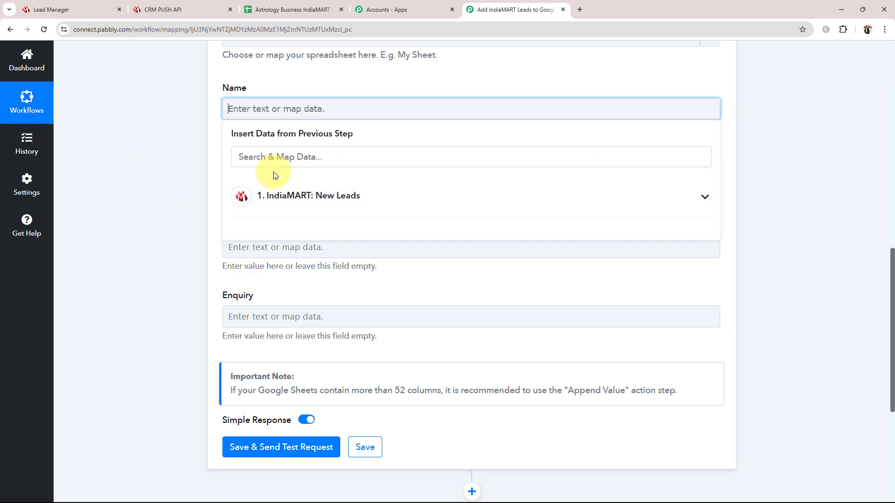
click(686, 204)
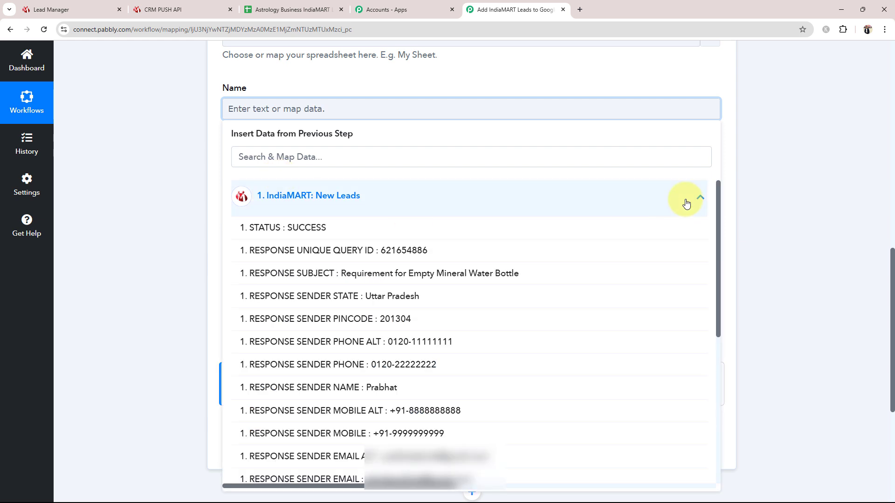
click(686, 204)
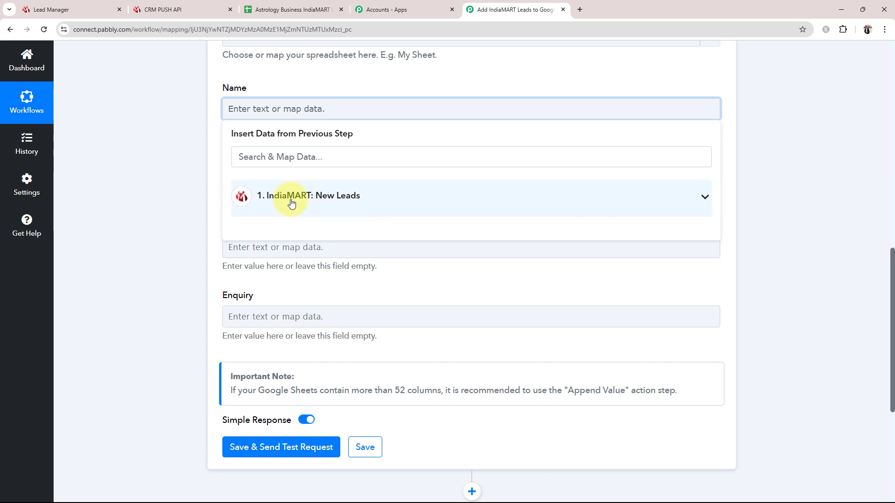
click(265, 156)
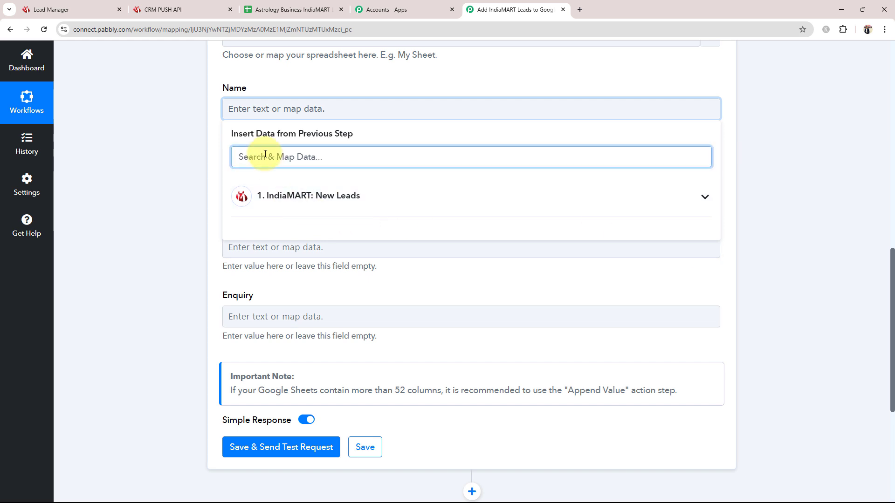
text(Name)
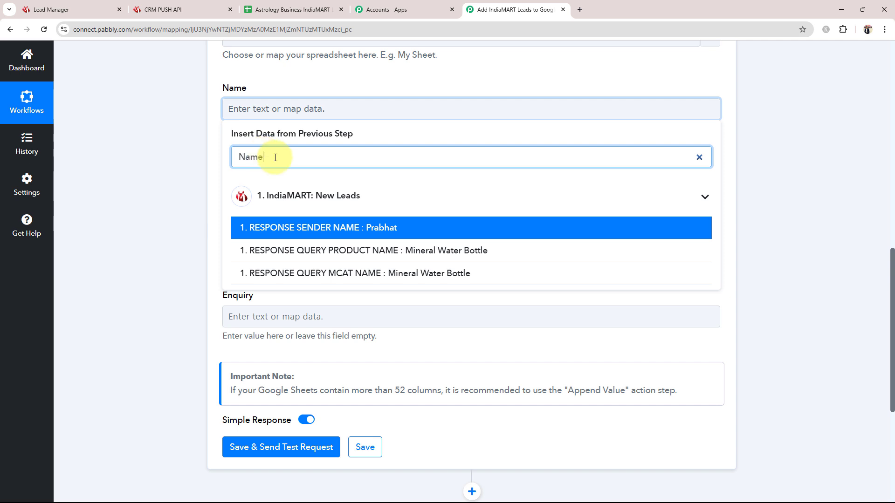
click(371, 228)
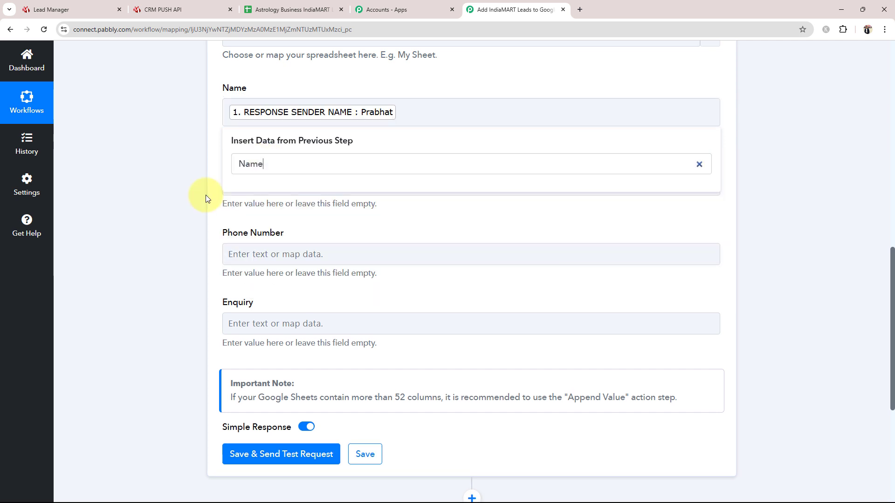
click(261, 184)
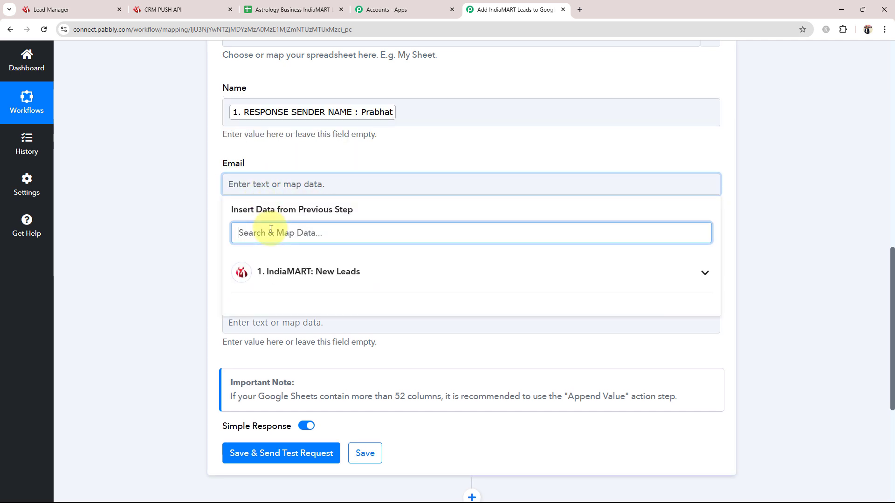
text(@)
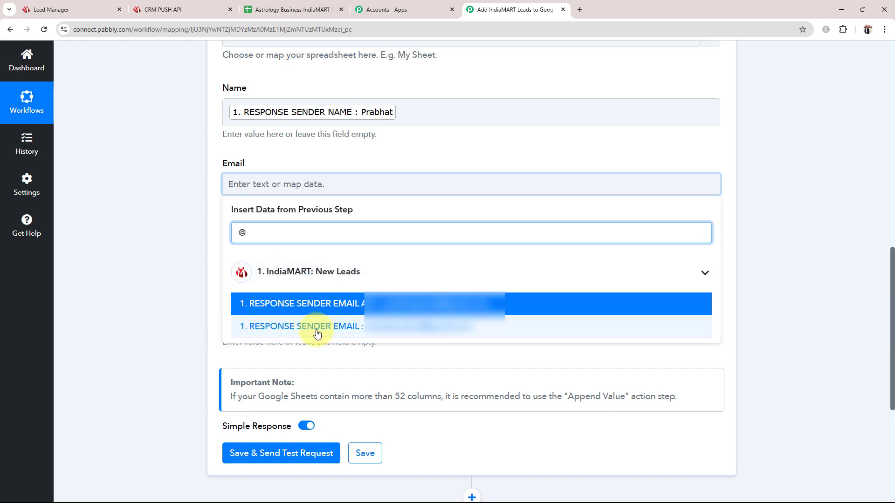
click(313, 325)
Map the sender's phone into Phone Number and the query message into Enquiry.
click(279, 260)
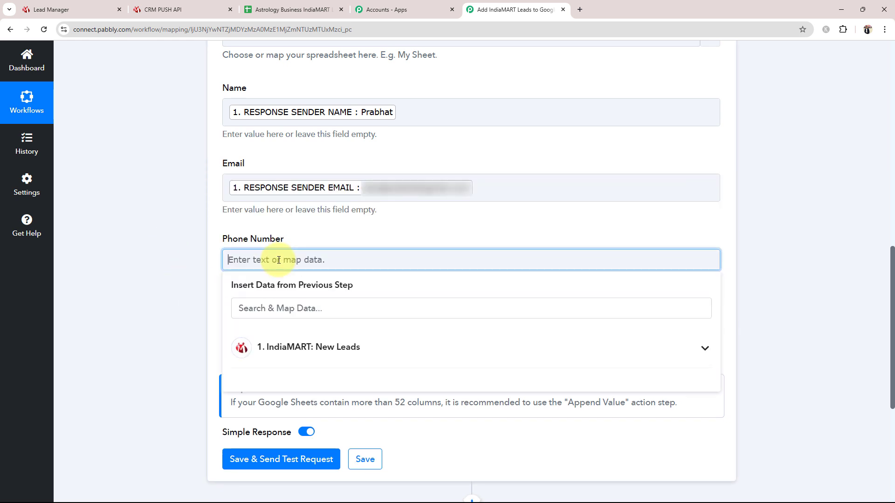
text(phone)
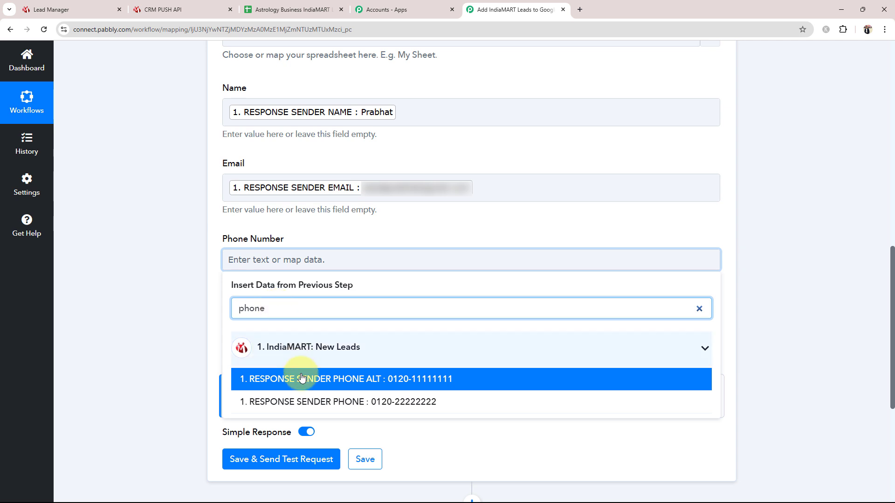
click(306, 400)
click(104, 312)
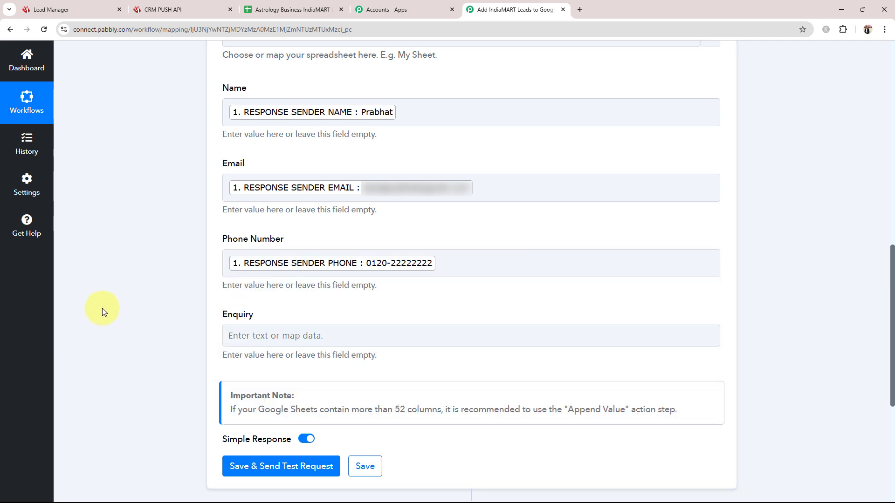
click(235, 336)
text(query)
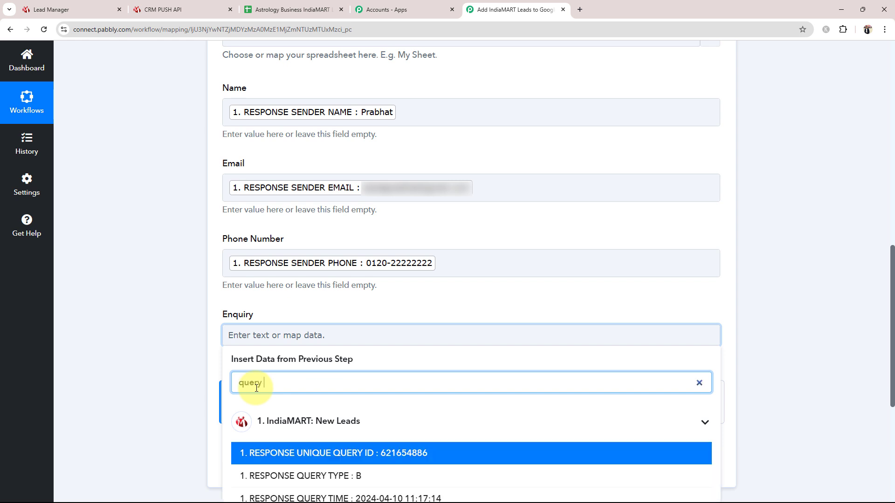
text( me)
click(310, 454)
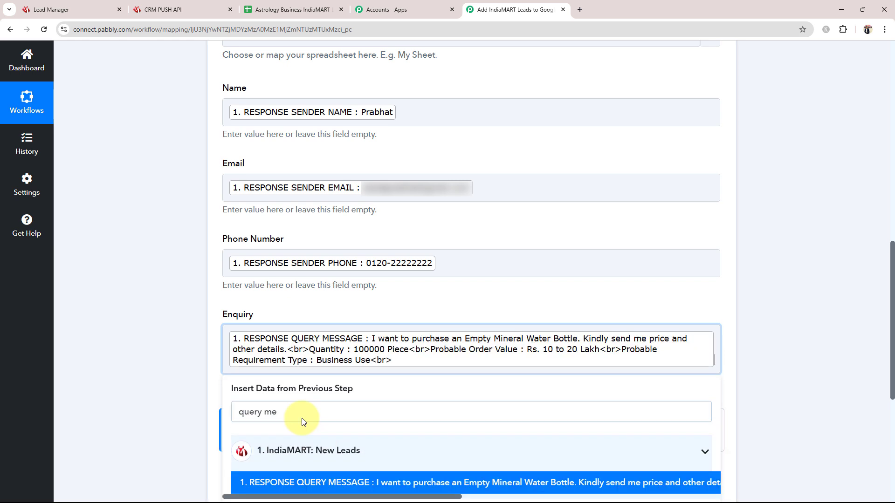
click(215, 342)
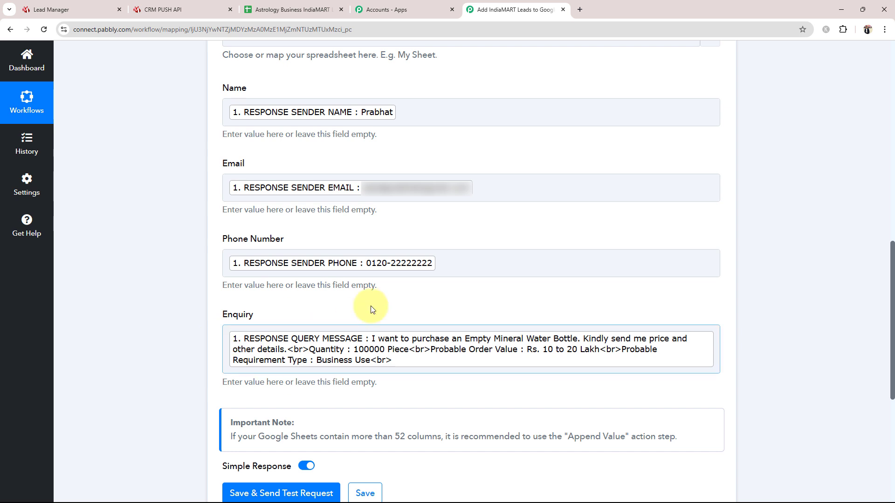
Delete the stray characters after the sender phone data in the Phone Number field.
click(494, 268)
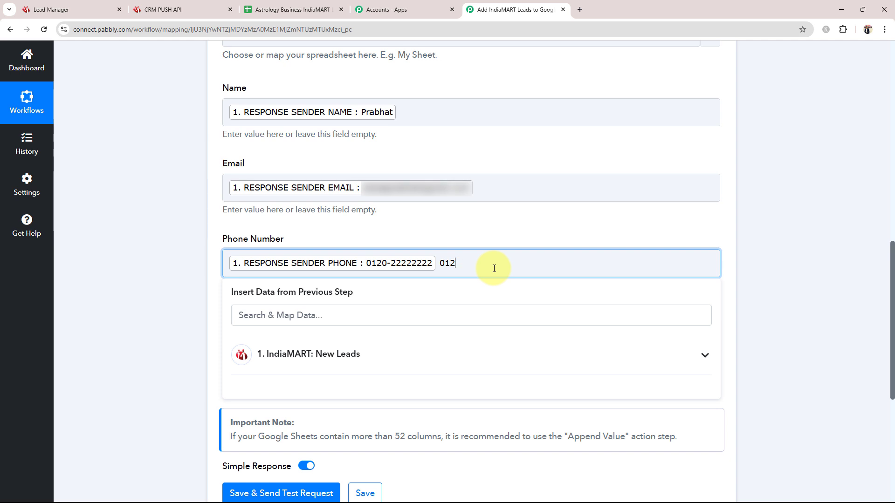
key(BackSpace)
key(BackSpace)
key(BackSpace)
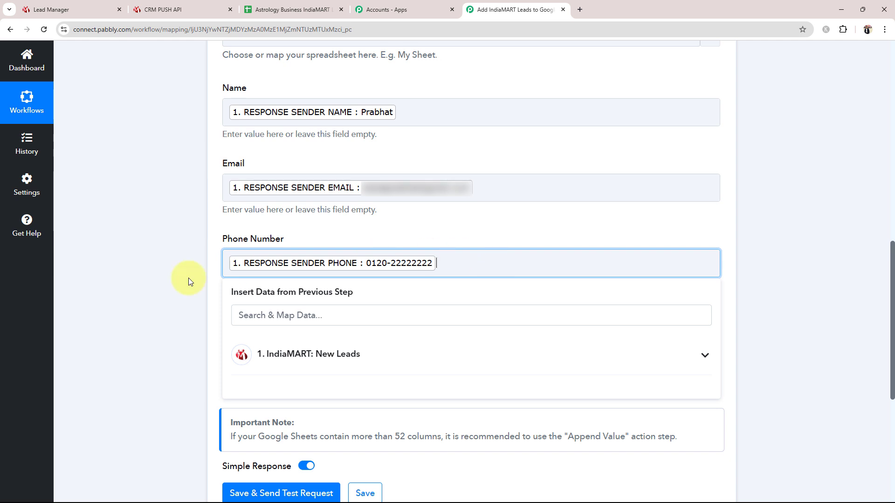
click(139, 295)
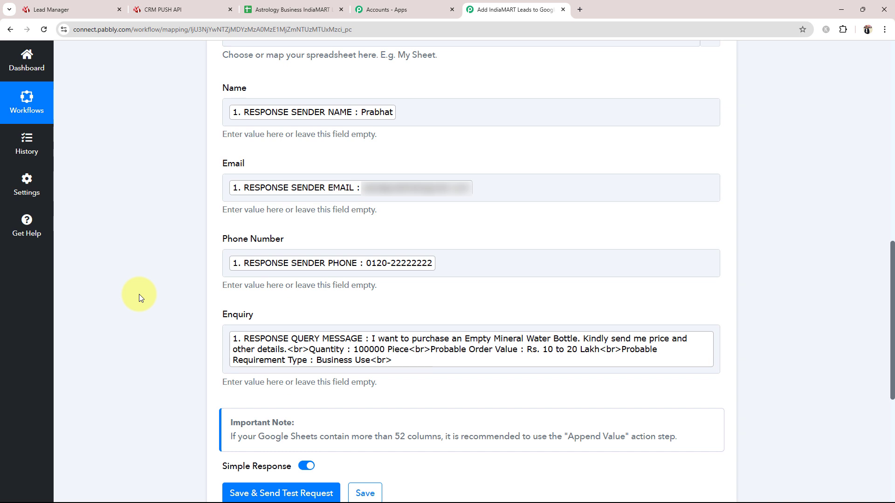
Save the step and send a test request, confirming 1 row of 4 cells written to 'New Leads'!A2:D2.
scroll(139, 295, down, 2)
click(235, 400)
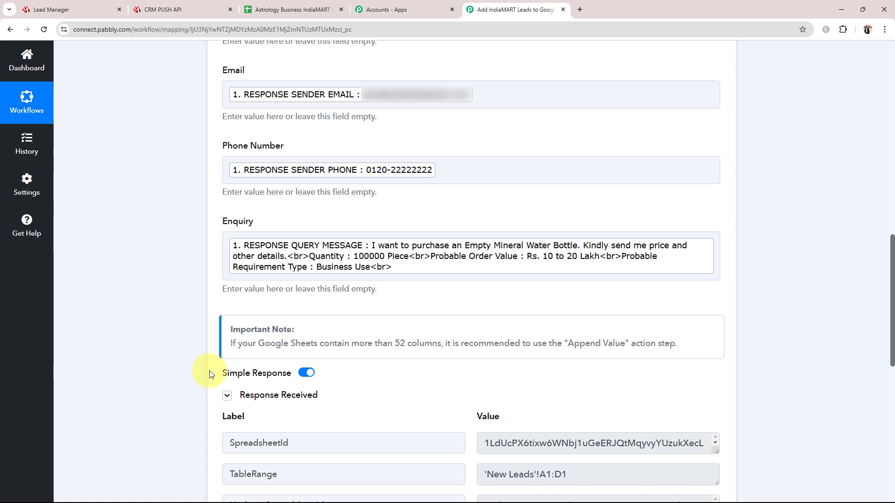
scroll(209, 374, down, 5)
click(589, 338)
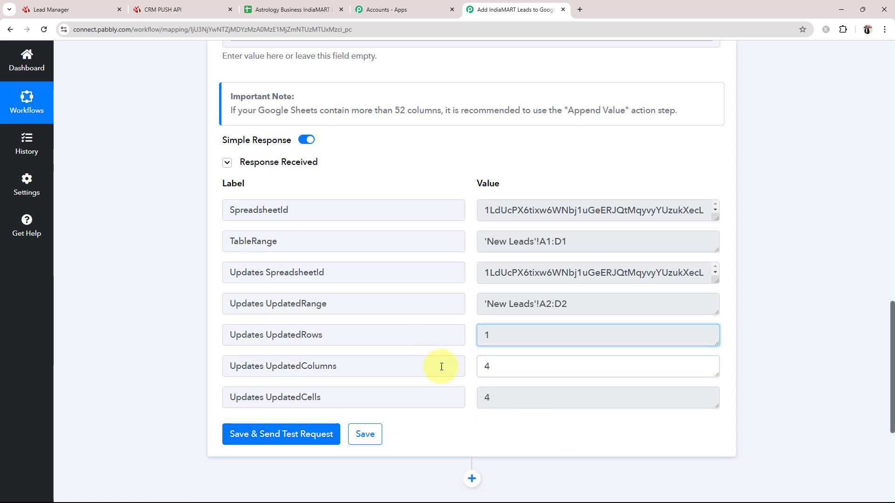
key(Tab)
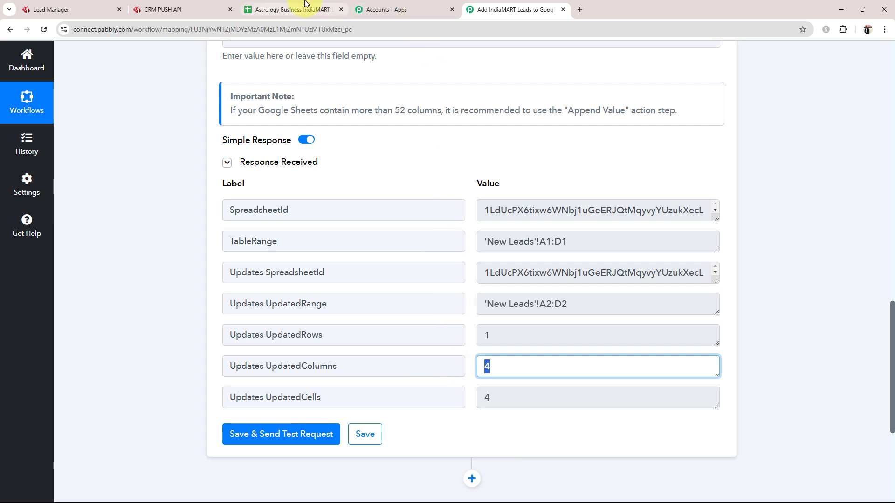
Check that the test lead filled row A2:D2 of the Astrology Business IndiaMART Leads sheet.
click(291, 9)
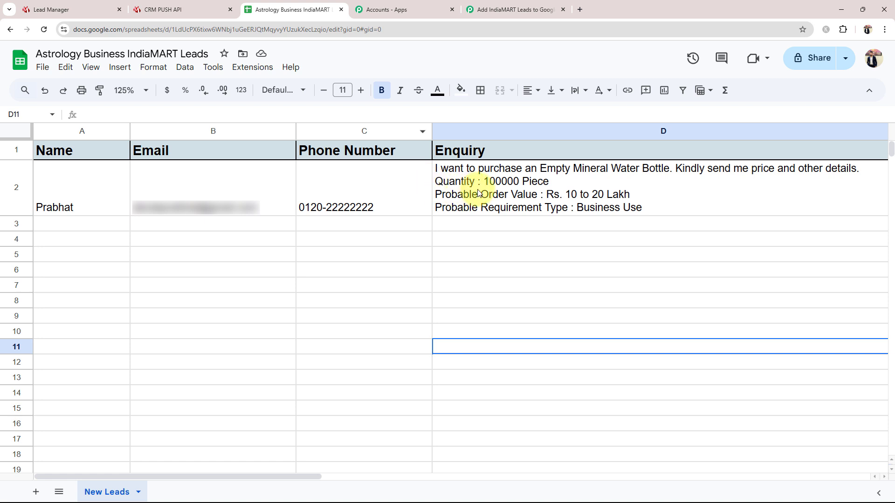
drag(516, 201, 76, 195)
click(176, 300)
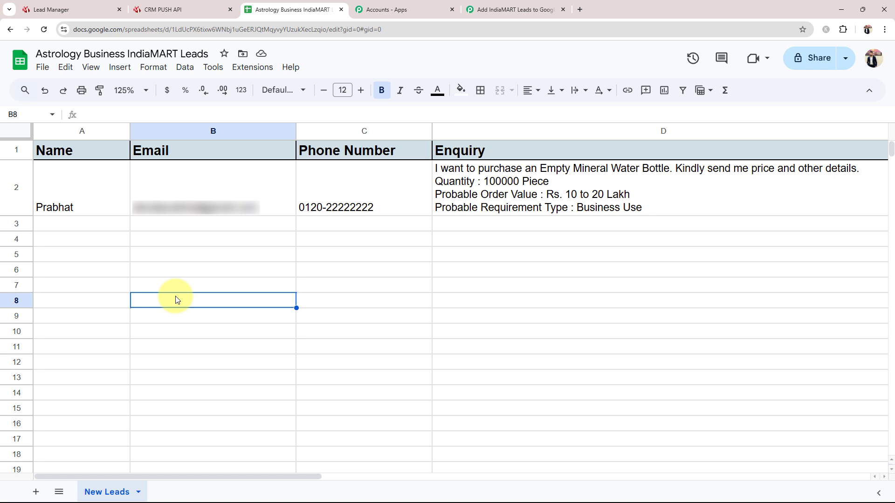
Back in Pabbly, collapse the Google Sheets action to show the full workflow overview.
click(473, 9)
drag(891, 410, 765, 164)
click(316, 330)
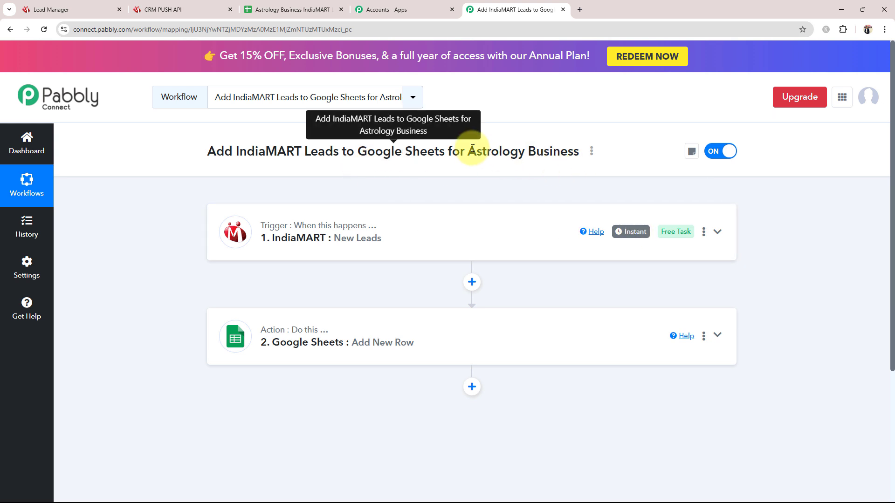
drag(468, 152, 580, 155)
click(207, 302)
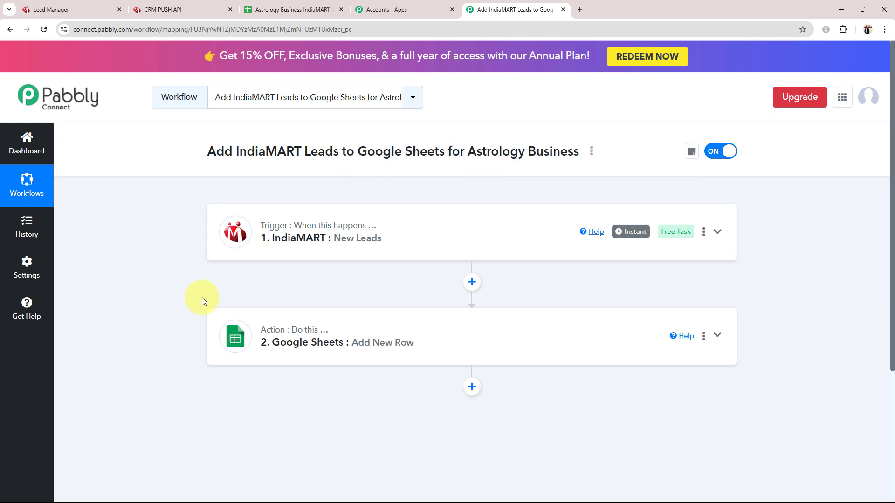